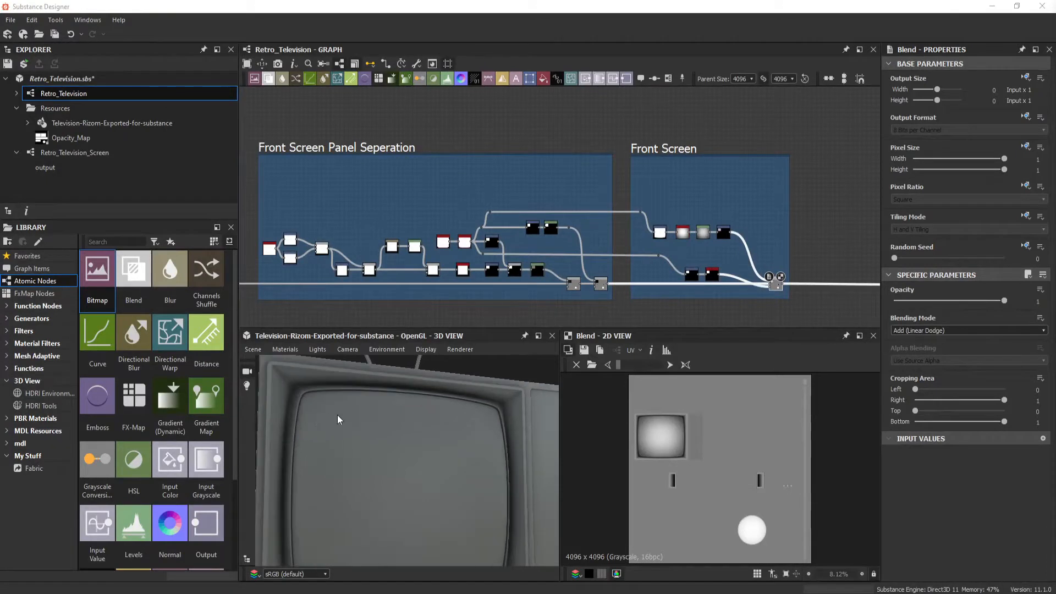
- Examine the television's front screen in 3D and preview the Levels and Screen-mode Blend masks in the Front Screen Panel Seperation frame
drag(366, 420, 355, 397)
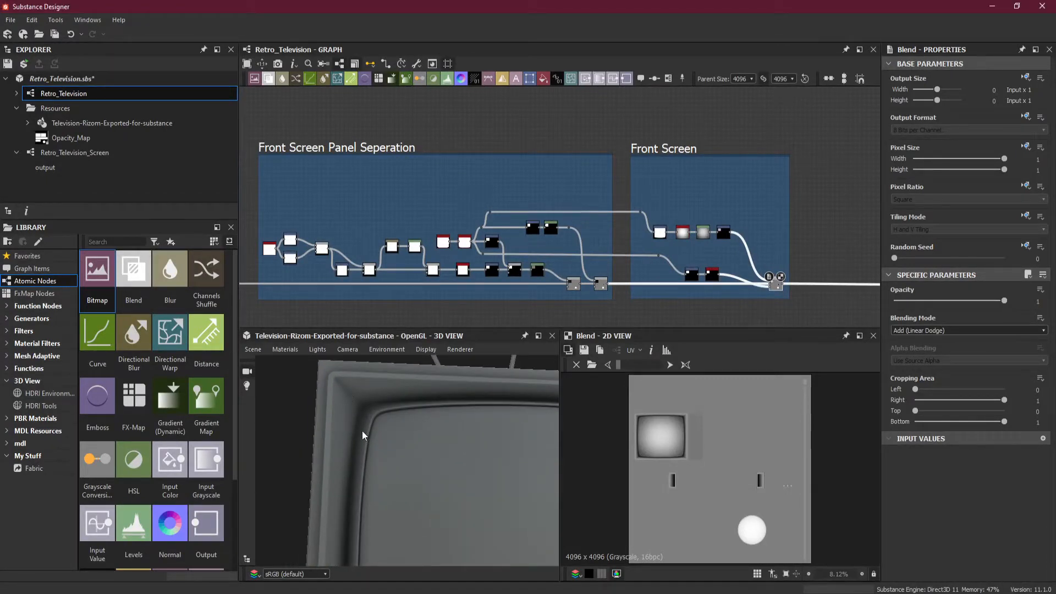
scroll(397, 413, down, 5)
mouse_move(401, 418)
mouse_down()
mouse_move(415, 469)
mouse_move(404, 423)
mouse_up()
middle_drag(457, 244, 557, 207)
scroll(606, 204, up, 5)
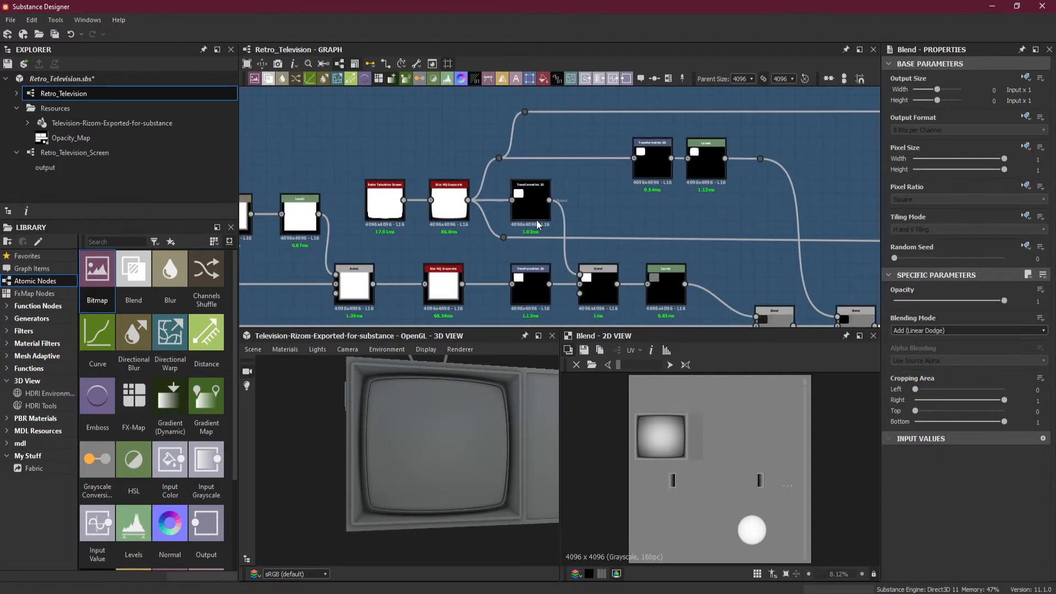
scroll(690, 195, up, 1)
middle_drag(727, 214, 641, 202)
scroll(616, 180, down, 2)
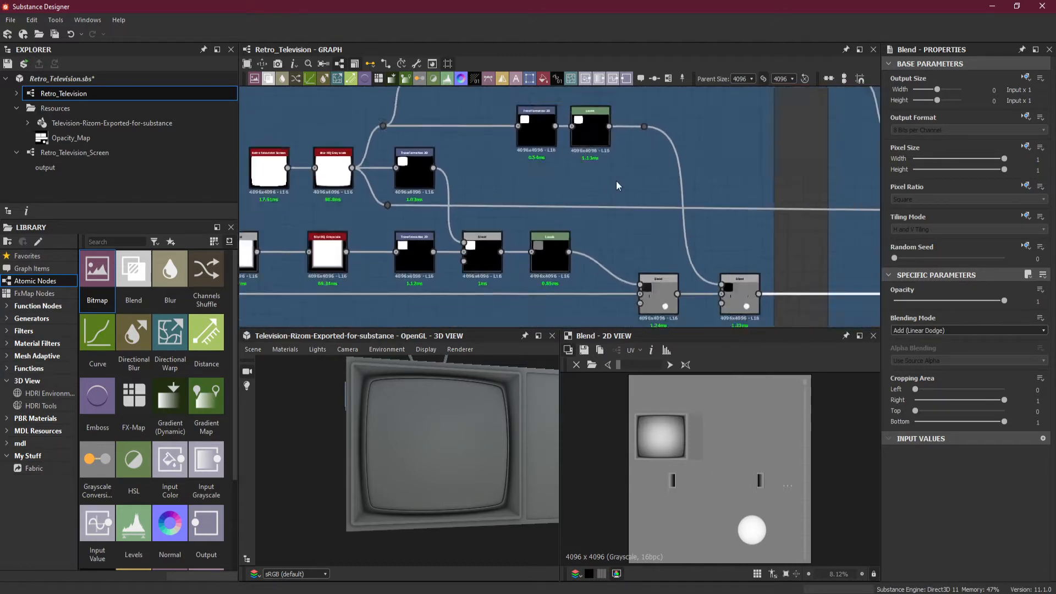
double_click(599, 146)
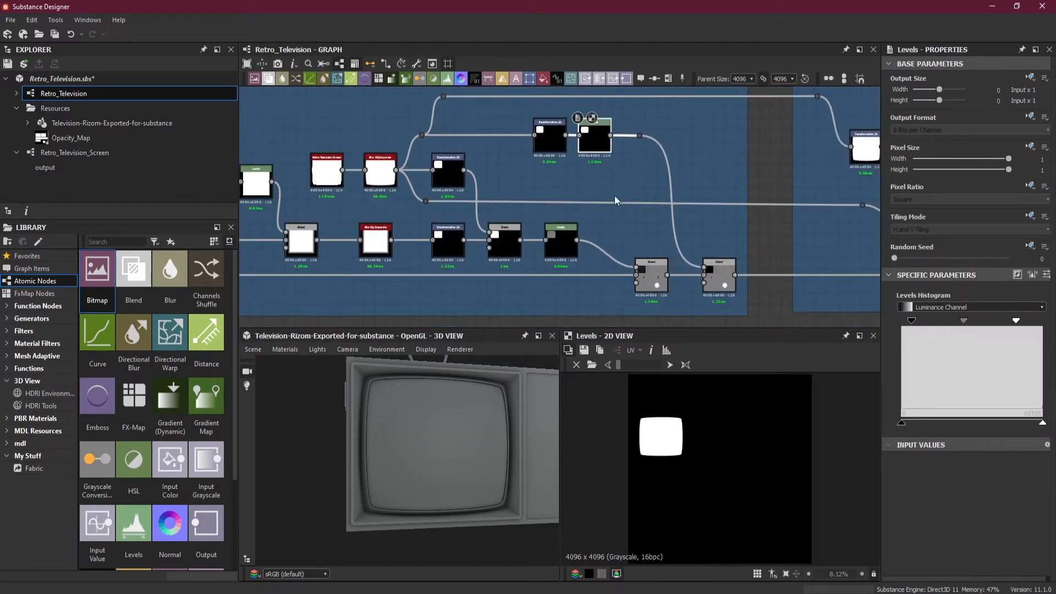
scroll(628, 414, up, 5)
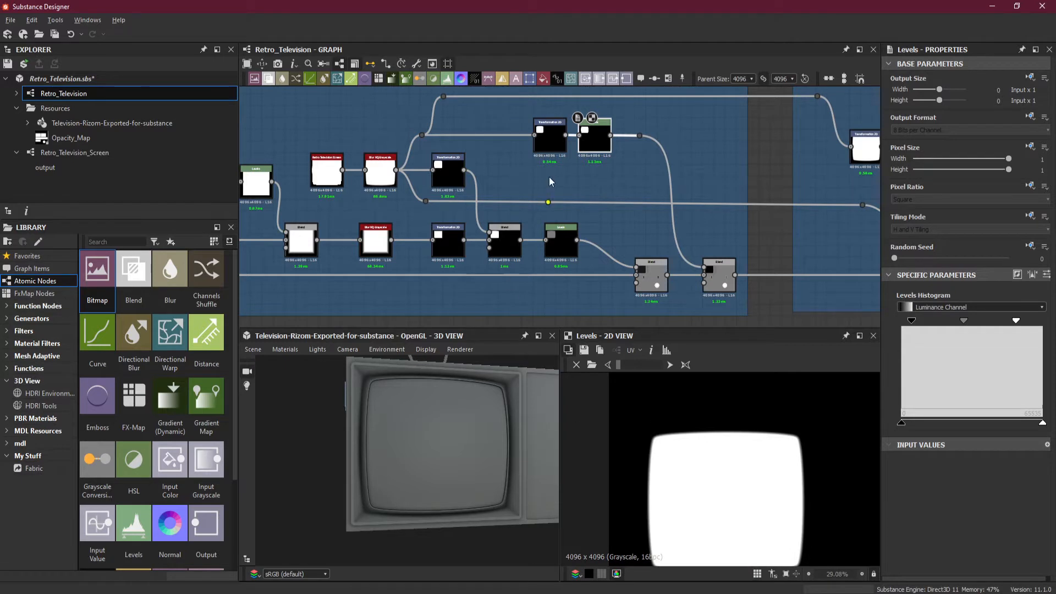
middle_drag(549, 176, 509, 204)
double_click(462, 270)
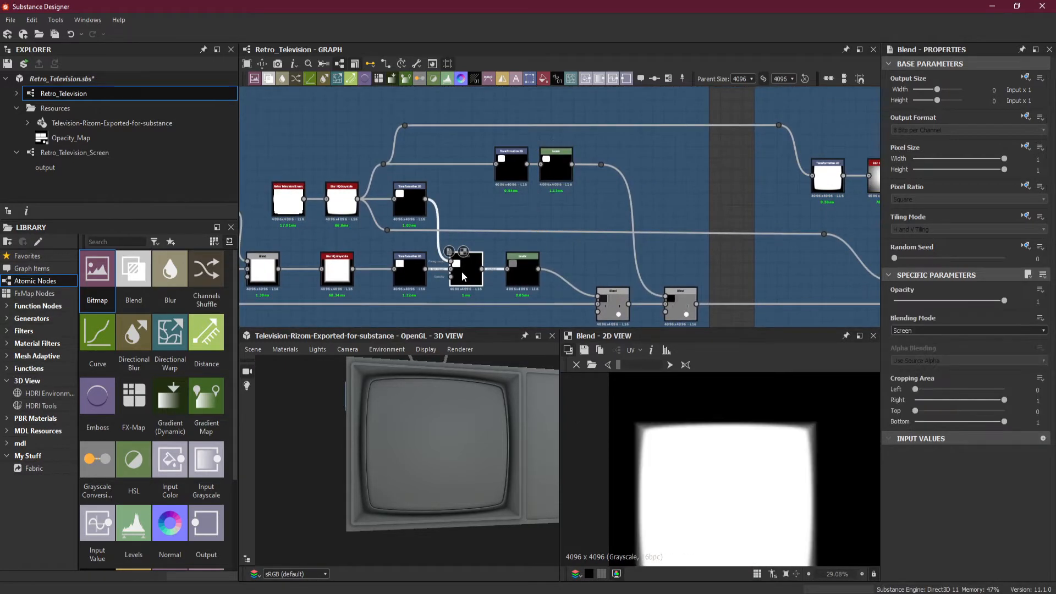
scroll(511, 280, up, 1)
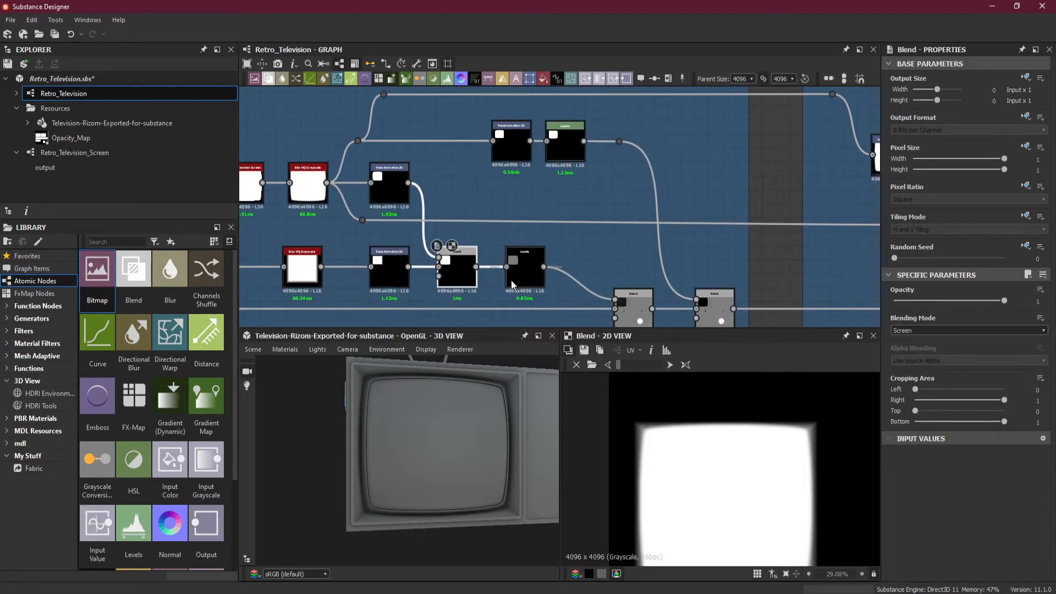
scroll(534, 281, up, 1)
scroll(534, 280, down, 3)
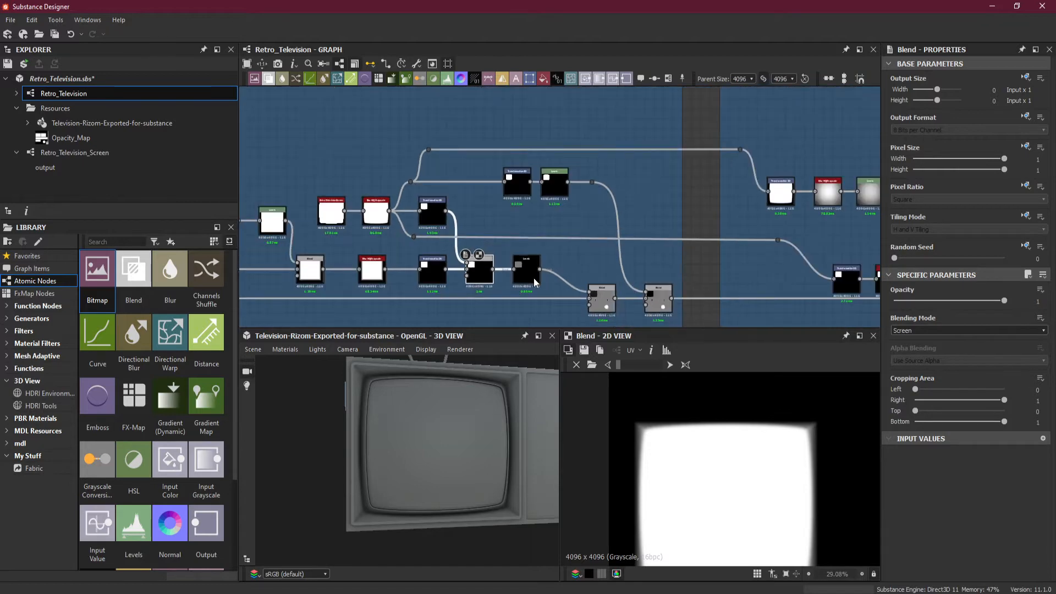
- Branch a new Levels node off the Screen-mode Blend, lower its white input level to harden the mask edges, and place it below the existing Levels
middle_drag(533, 278, 480, 231)
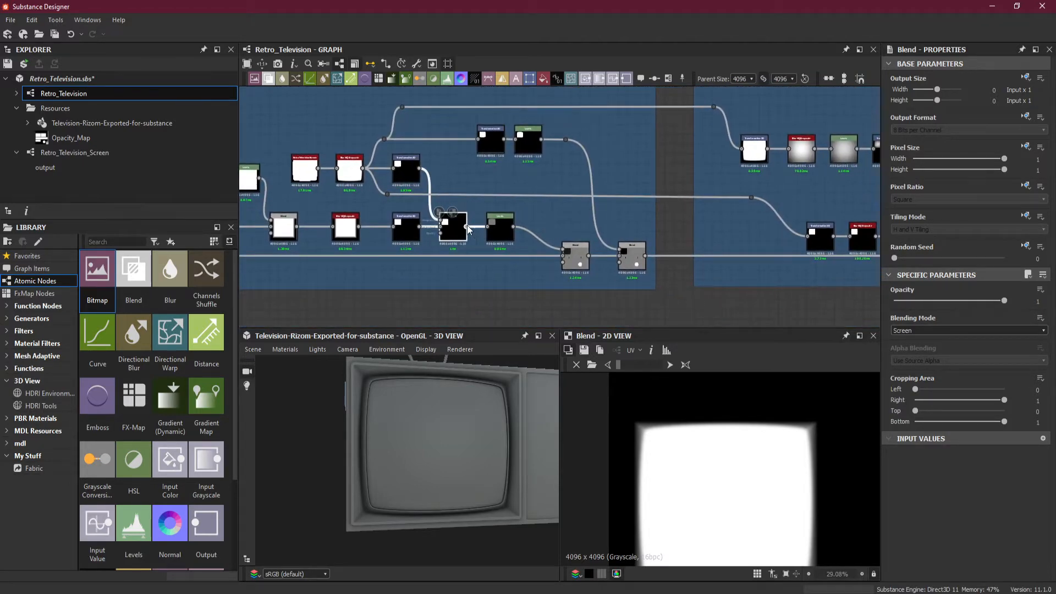
scroll(467, 226, up, 2)
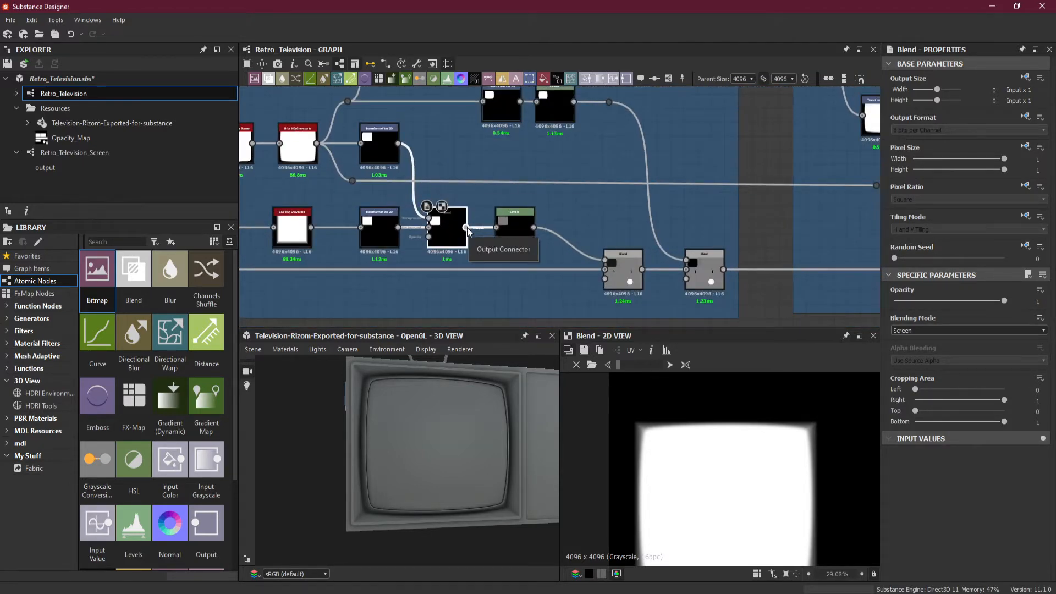
middle_drag(467, 226, 491, 155)
drag(491, 155, 513, 230)
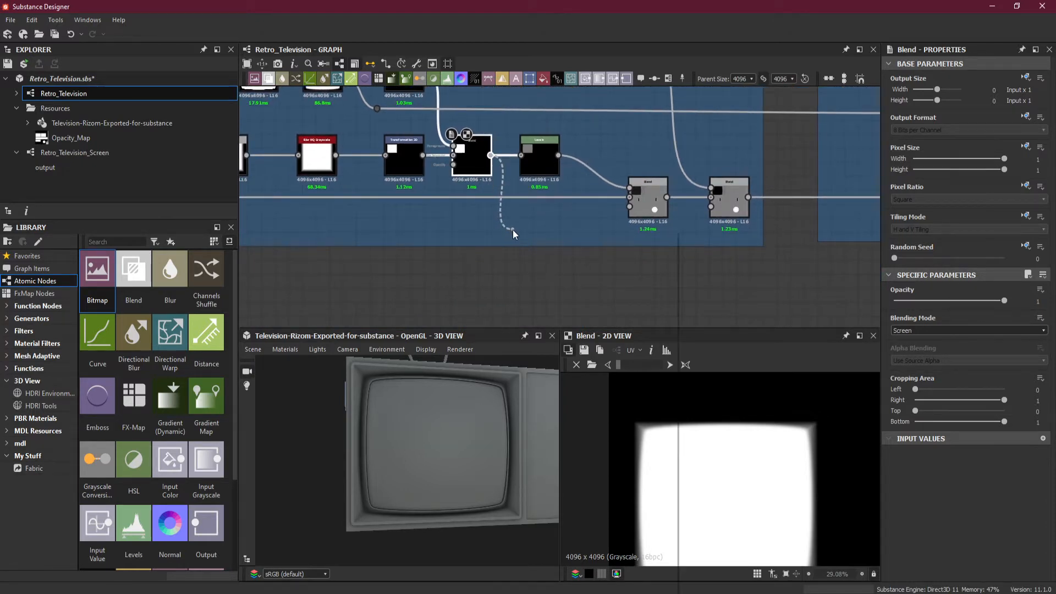
click(564, 343)
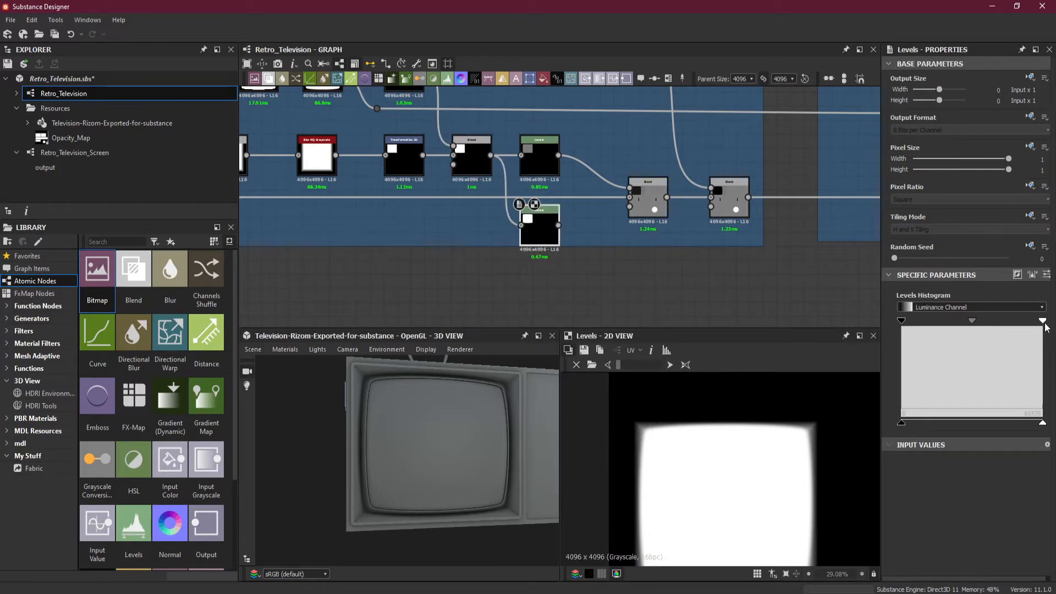
drag(1042, 320, 925, 323)
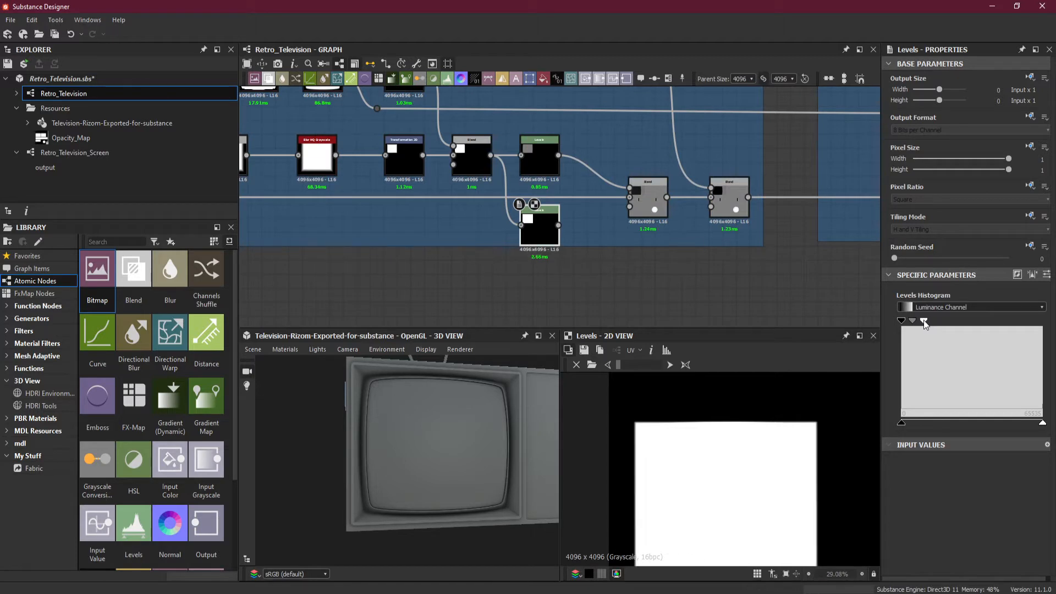
scroll(539, 238, up, 4)
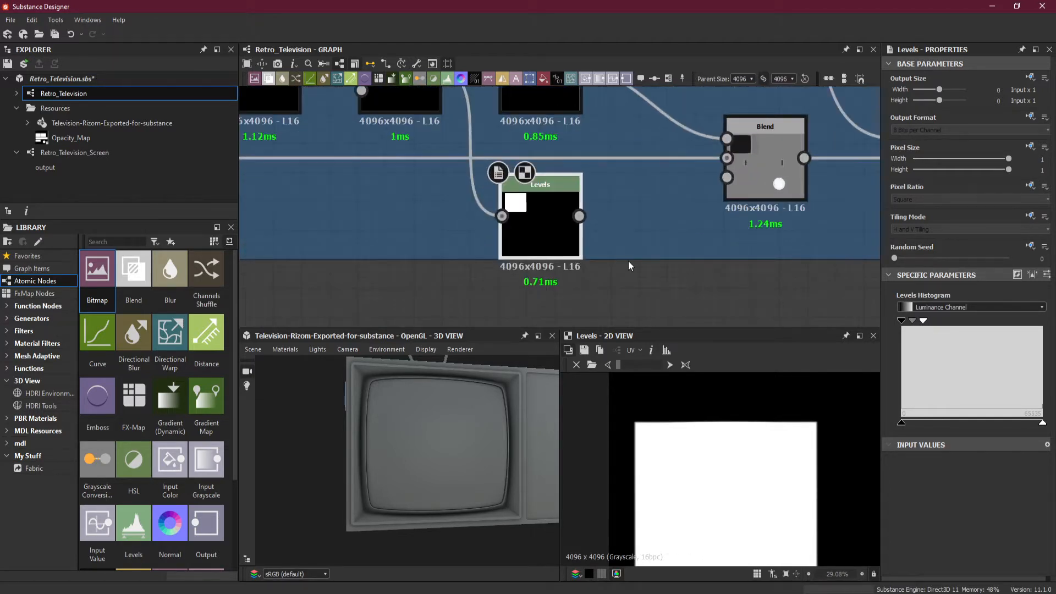
drag(531, 227, 529, 222)
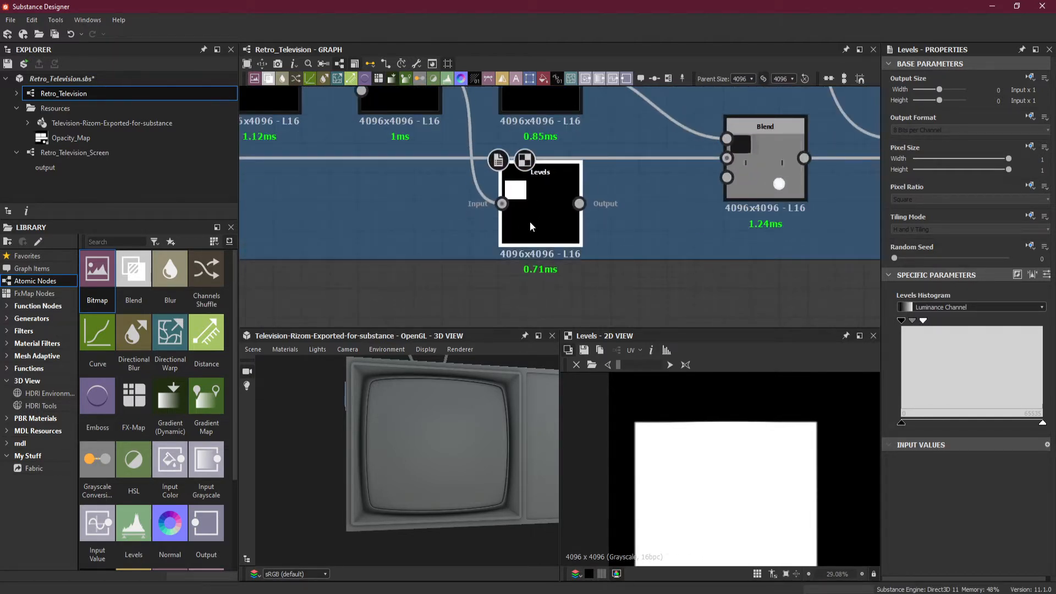
- Add a comment reading "Front Screen Frame Opacity Mask" beside the new Levels node
right_click(417, 216)
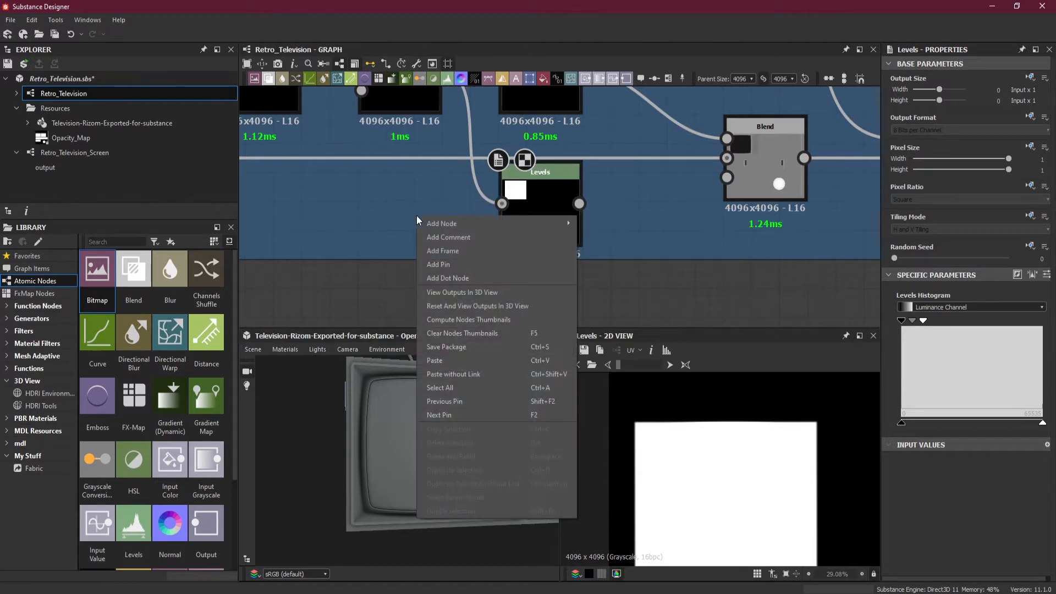
click(479, 237)
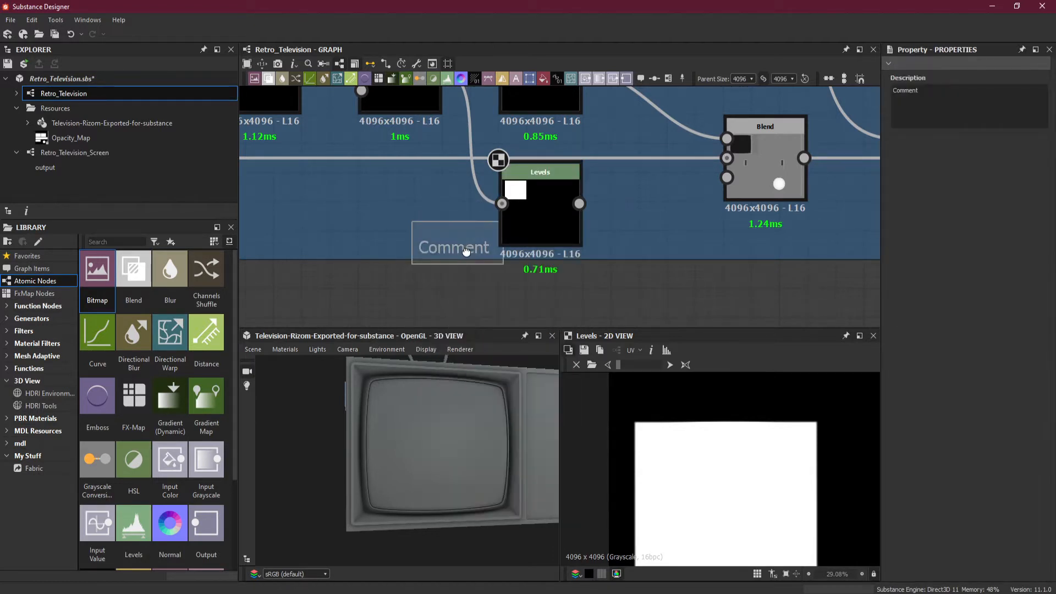
drag(464, 254, 424, 220)
drag(936, 94, 874, 85)
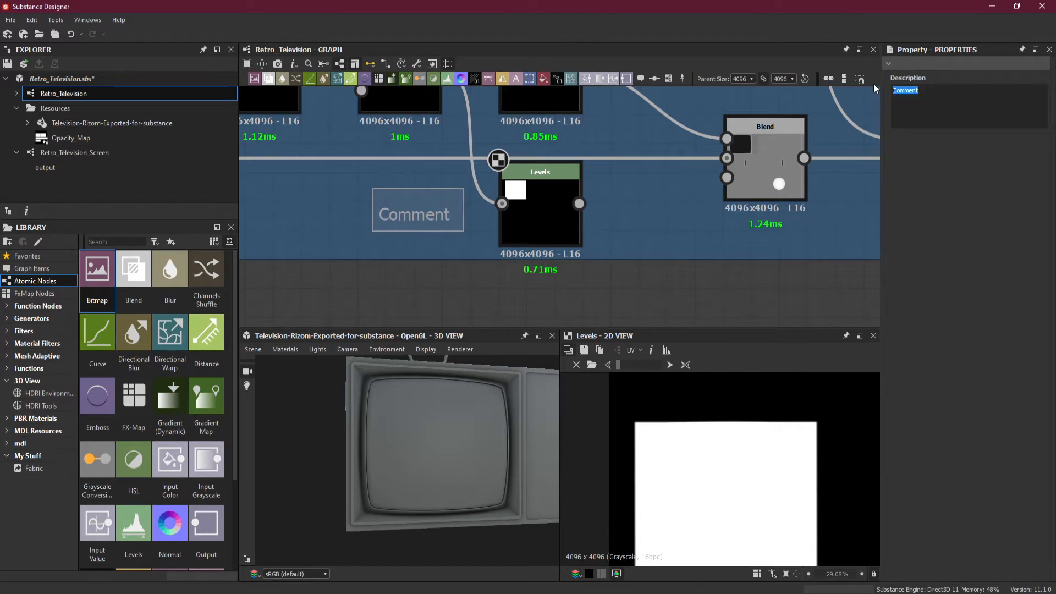
text(Front Screen)
text(Frame Opacity Mask)
drag(428, 215, 387, 206)
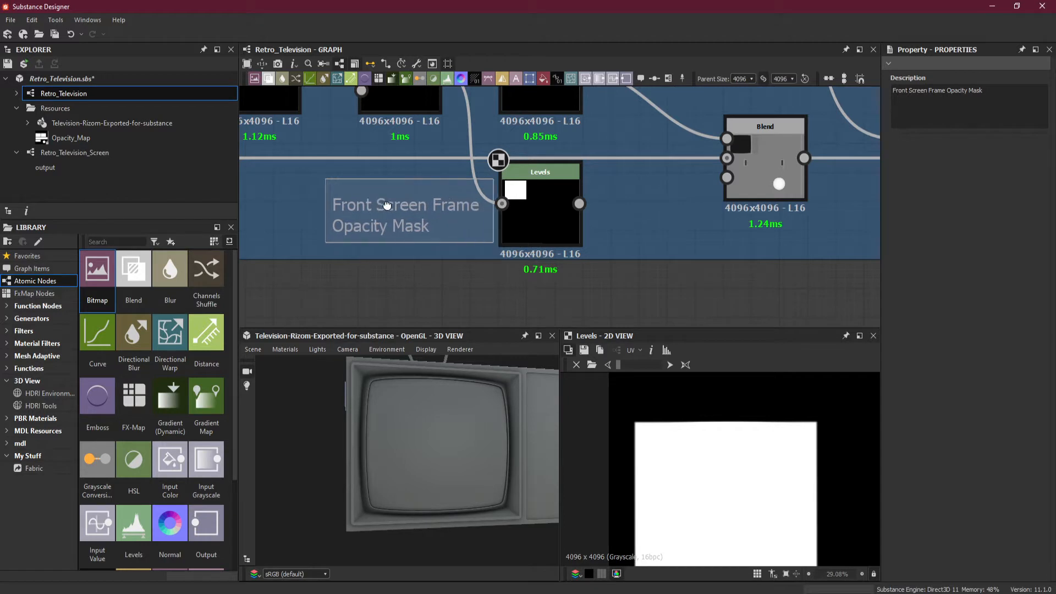
- Compare the outputs of the Transformation 2D and Levels nodes in the upper branch of the Front Screen Panel Seperation frame
scroll(587, 285, down, 5)
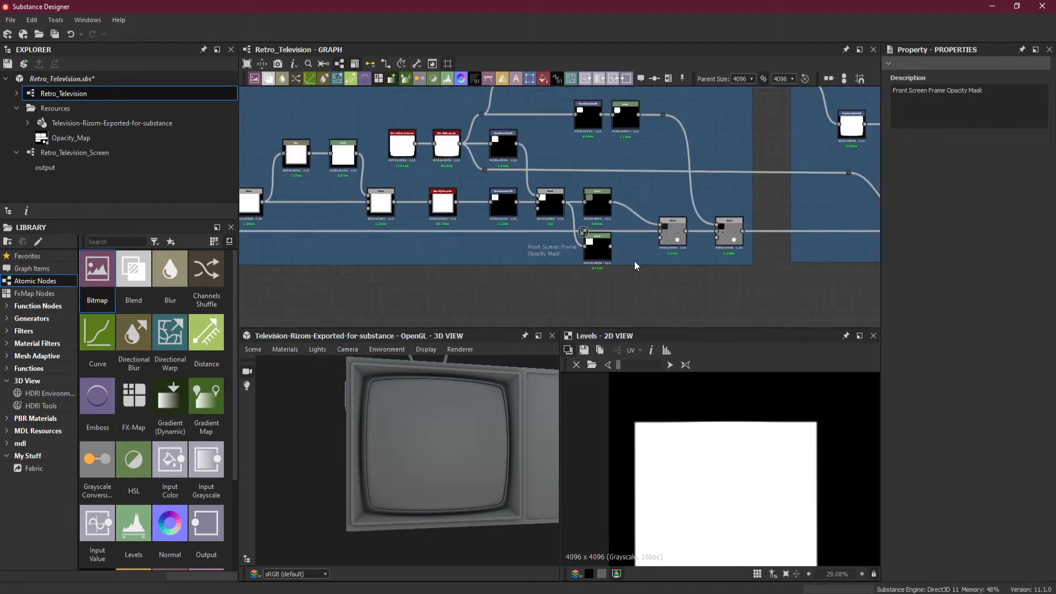
scroll(606, 158, up, 2)
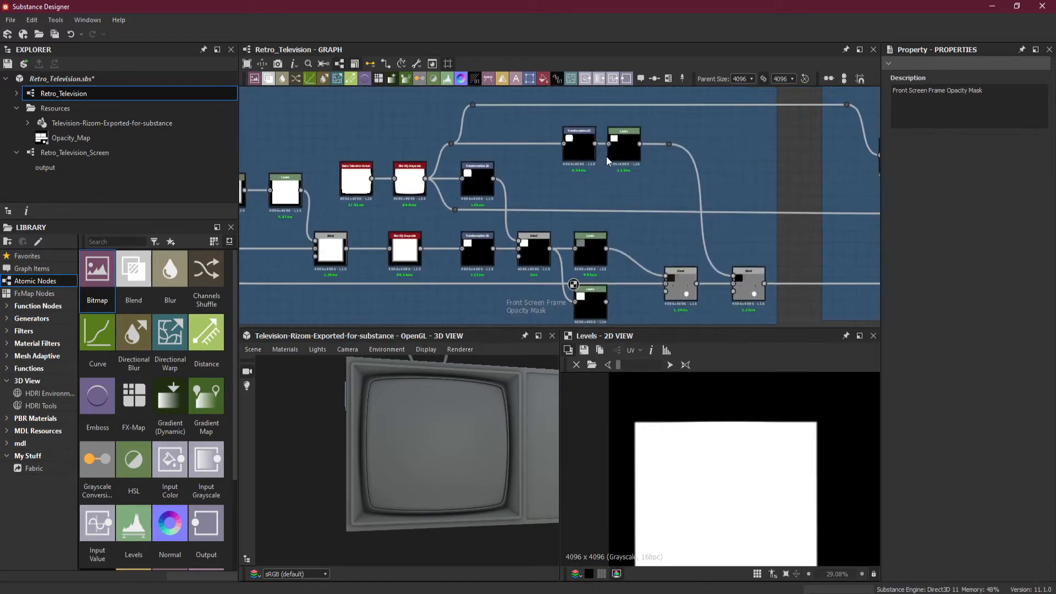
scroll(586, 154, down, 3)
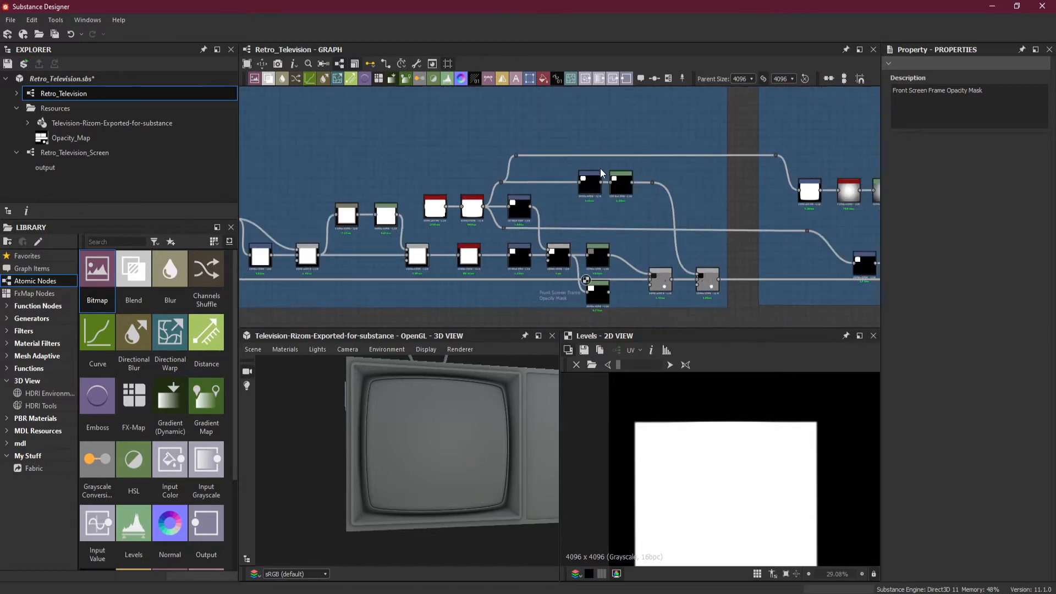
scroll(600, 168, up, 5)
click(573, 219)
click(655, 215)
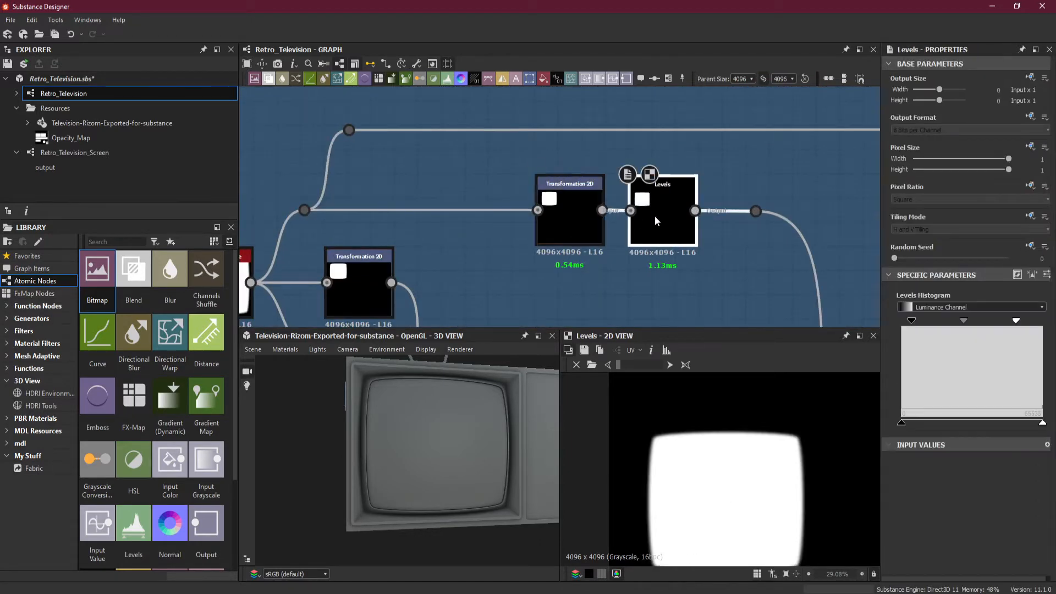
click(574, 220)
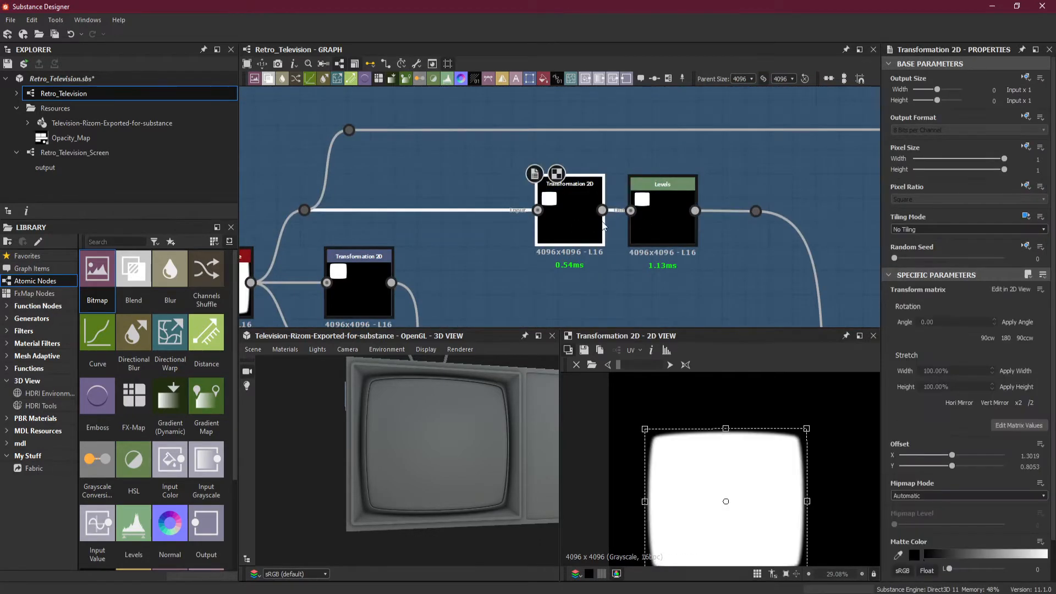
click(642, 220)
scroll(712, 236, down, 5)
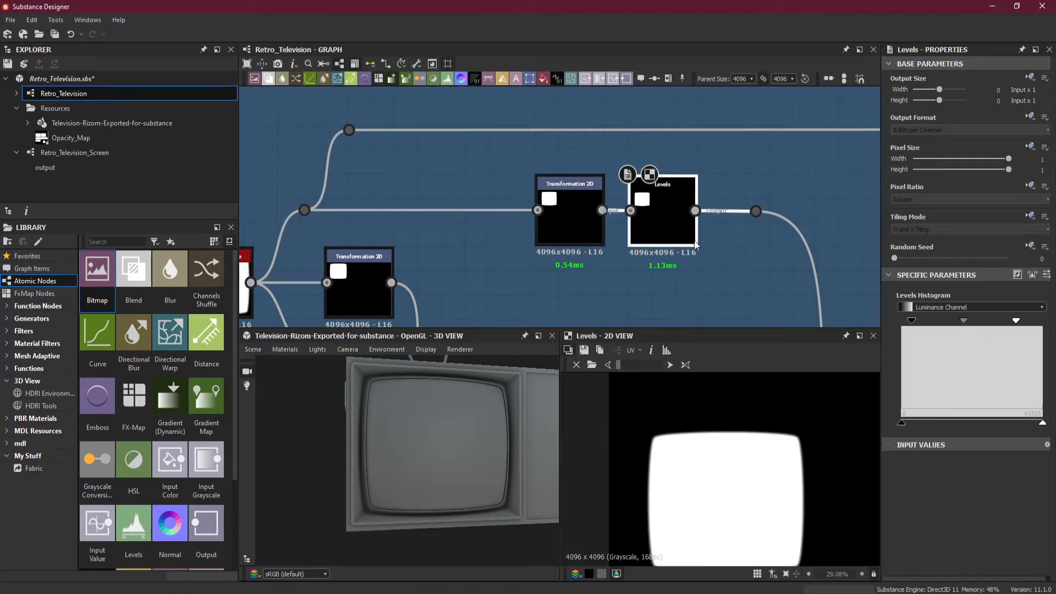
- Examine how the two Subtract Blend nodes cut out the front screen and how the upper Levels mask feeds the second one
scroll(716, 224, up, 1)
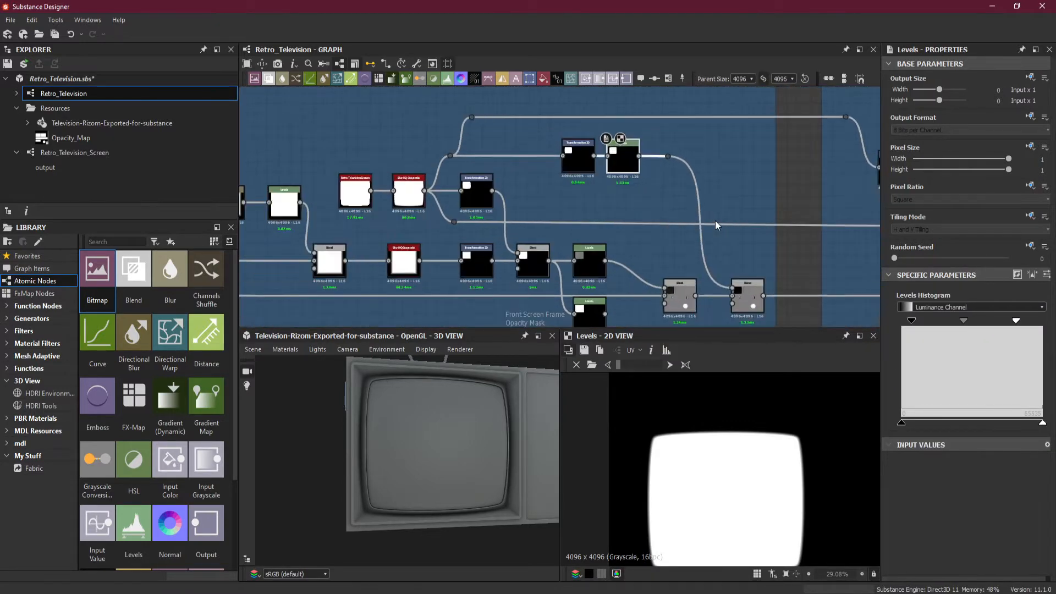
scroll(734, 245, down, 3)
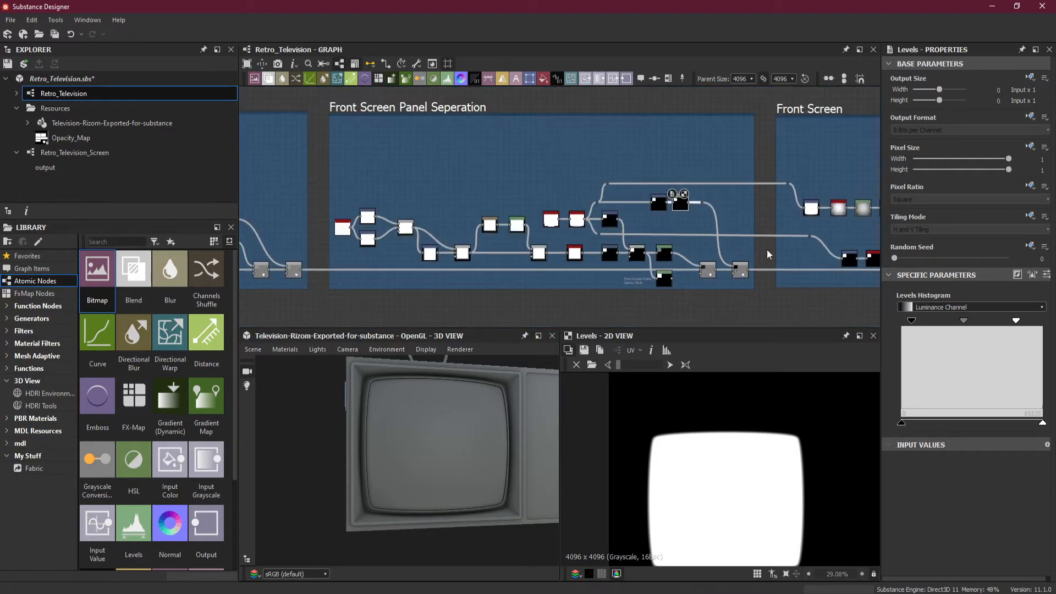
scroll(776, 252, up, 3)
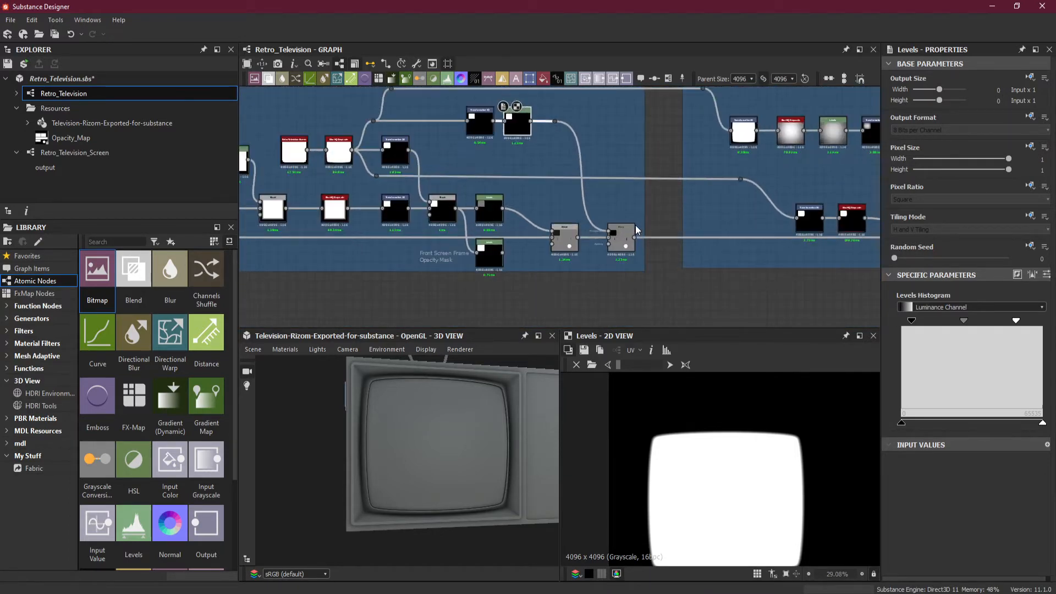
scroll(553, 223, up, 1)
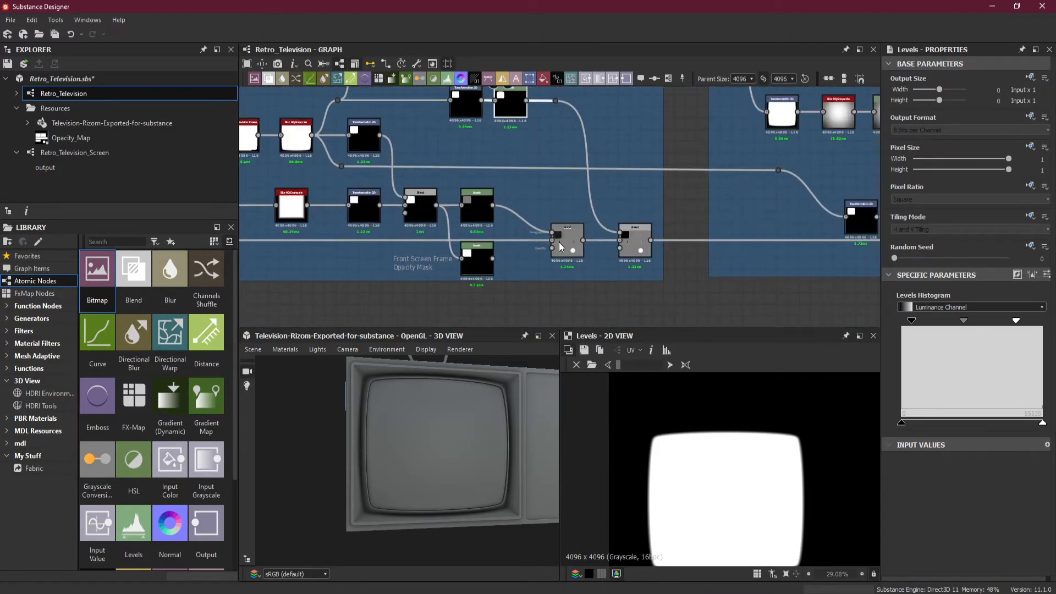
click(569, 242)
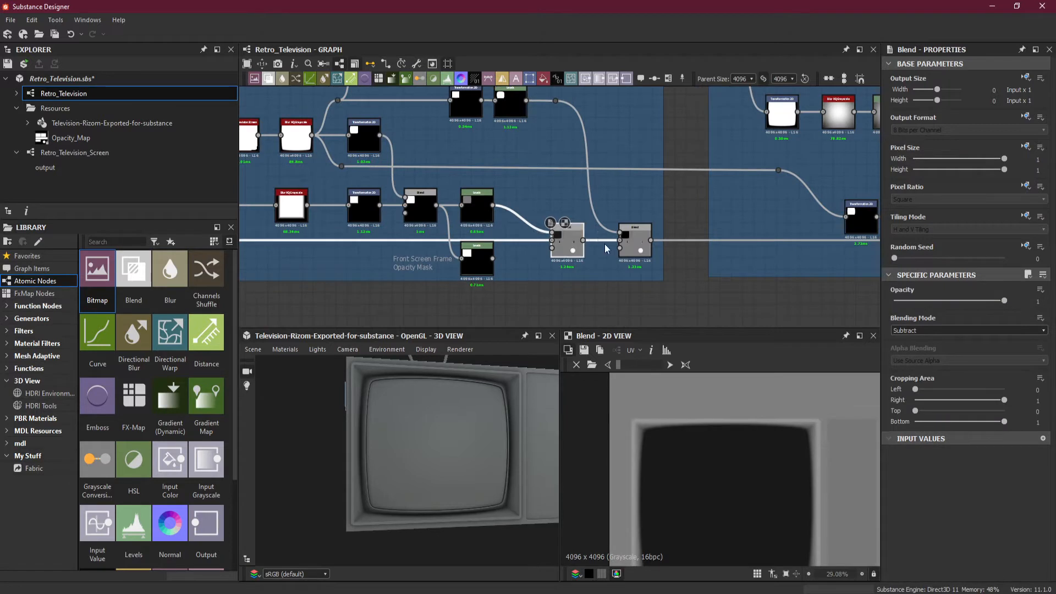
click(638, 245)
scroll(593, 205, down, 1)
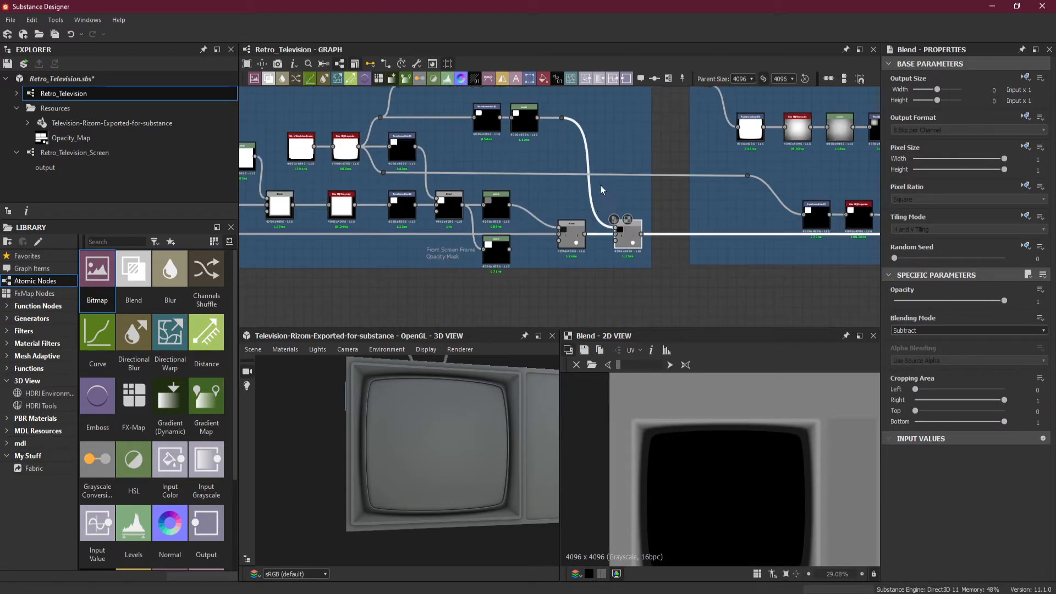
middle_drag(604, 188, 619, 236)
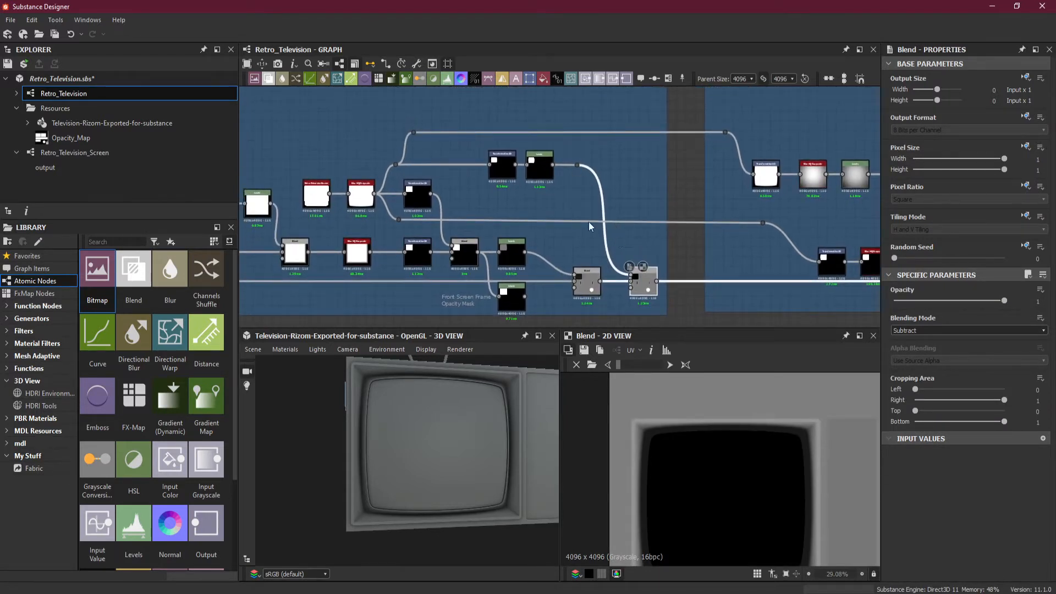
click(540, 165)
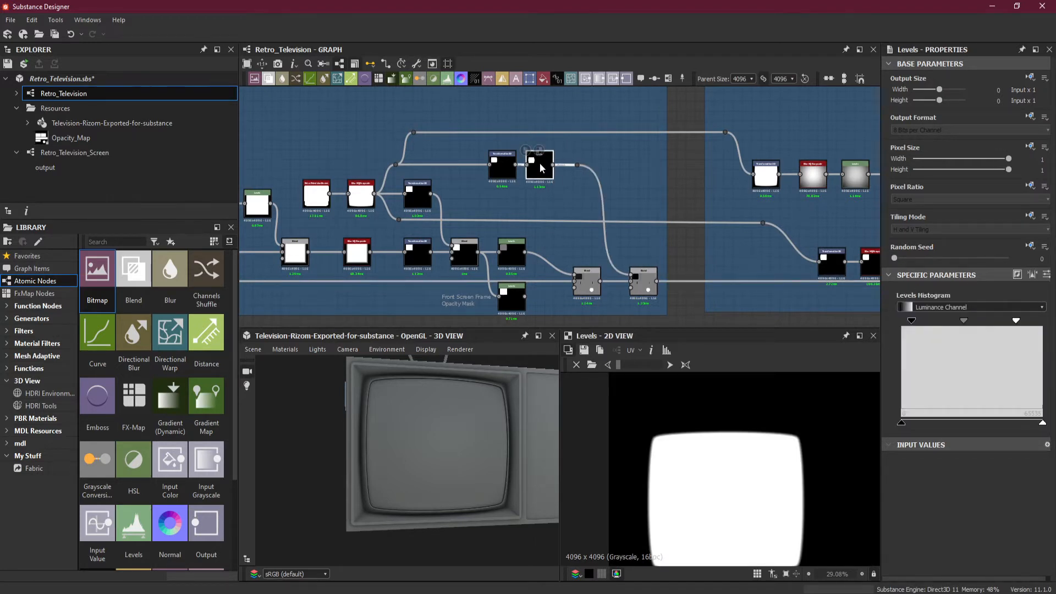
click(642, 280)
middle_drag(717, 244, 530, 235)
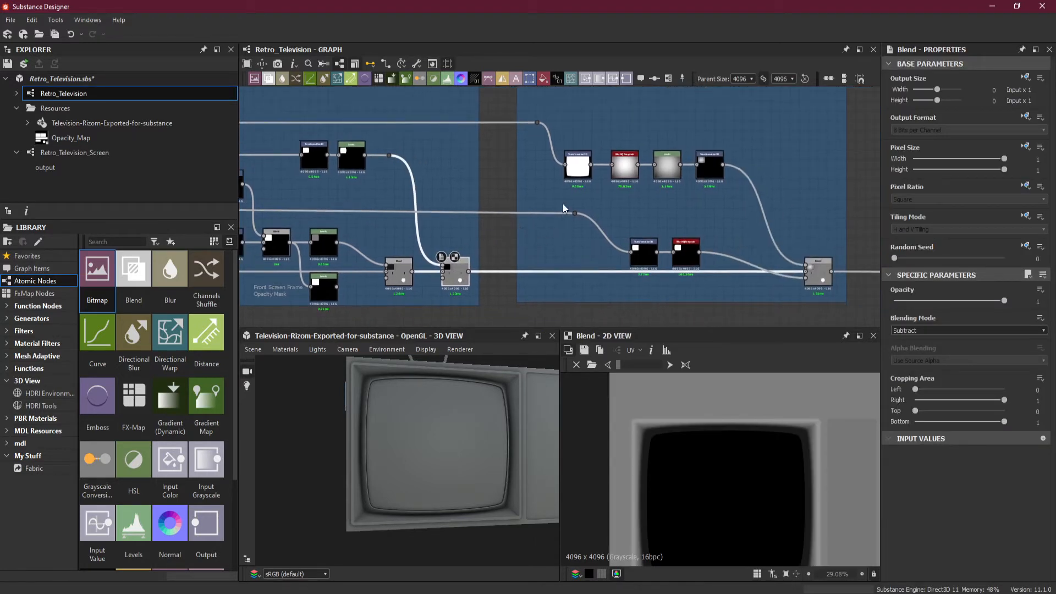
middle_drag(435, 208, 626, 261)
scroll(585, 196, up, 5)
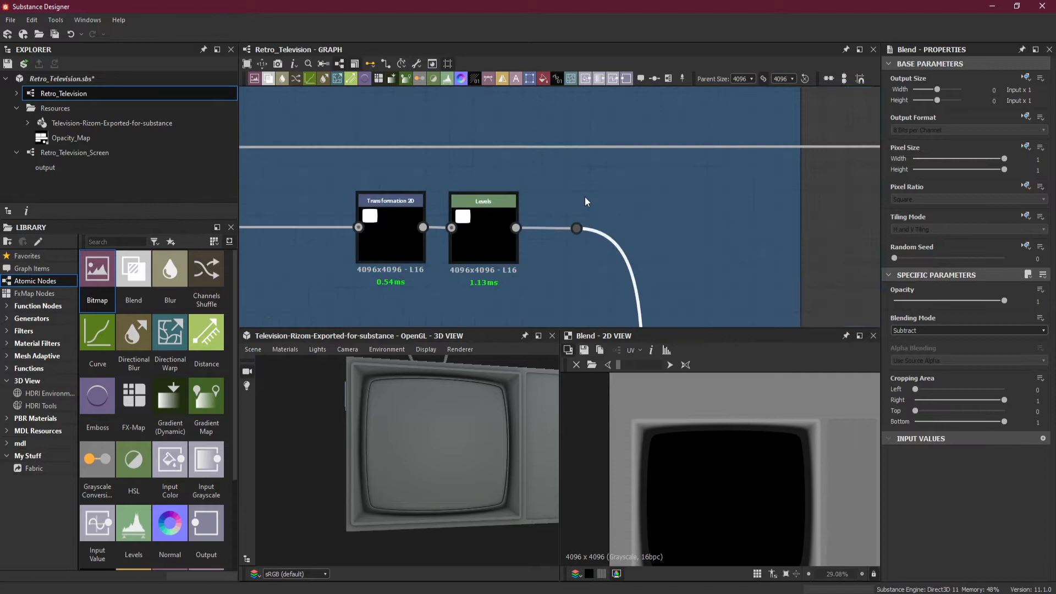
- Add a comment reading "Screen Opacity Mask" directly above the Levels node that follows the upper Transformation 2D node
right_click(548, 172)
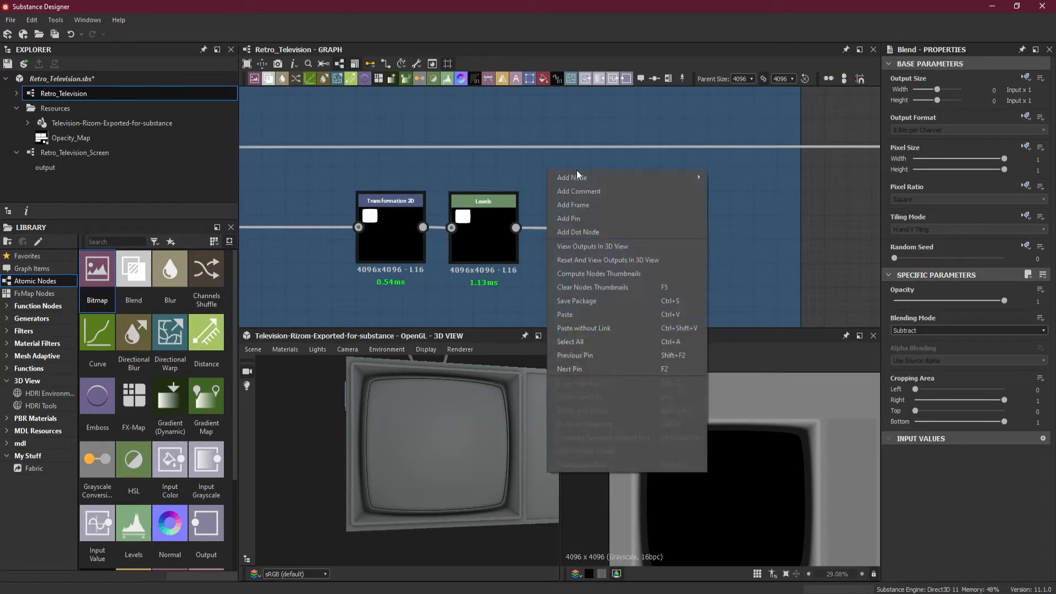
click(609, 191)
drag(583, 186, 495, 177)
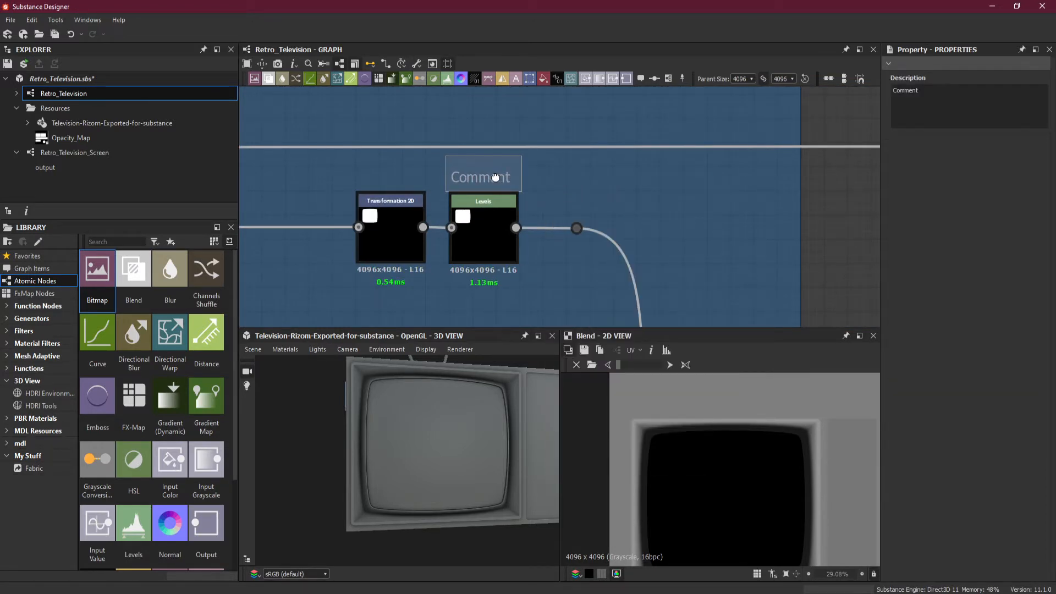
drag(928, 94, 882, 97)
text(Screen Opacity Mask)
click(504, 175)
- Move the whole group of output nodes farther away from the Front Screen frame to make room for new nodes
scroll(689, 252, down, 7)
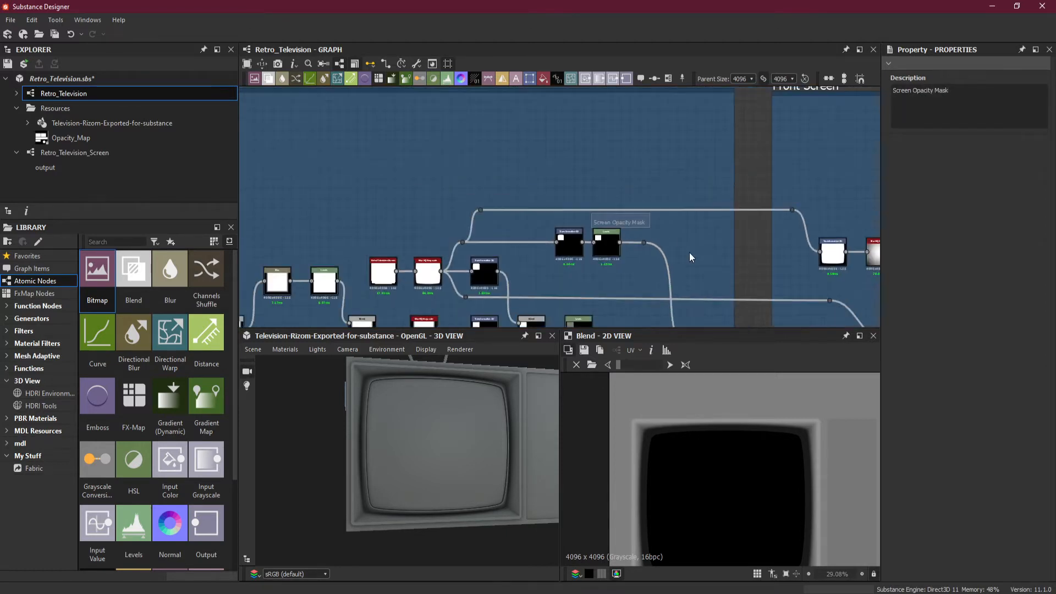
middle_drag(714, 278, 686, 230)
scroll(681, 228, up, 5)
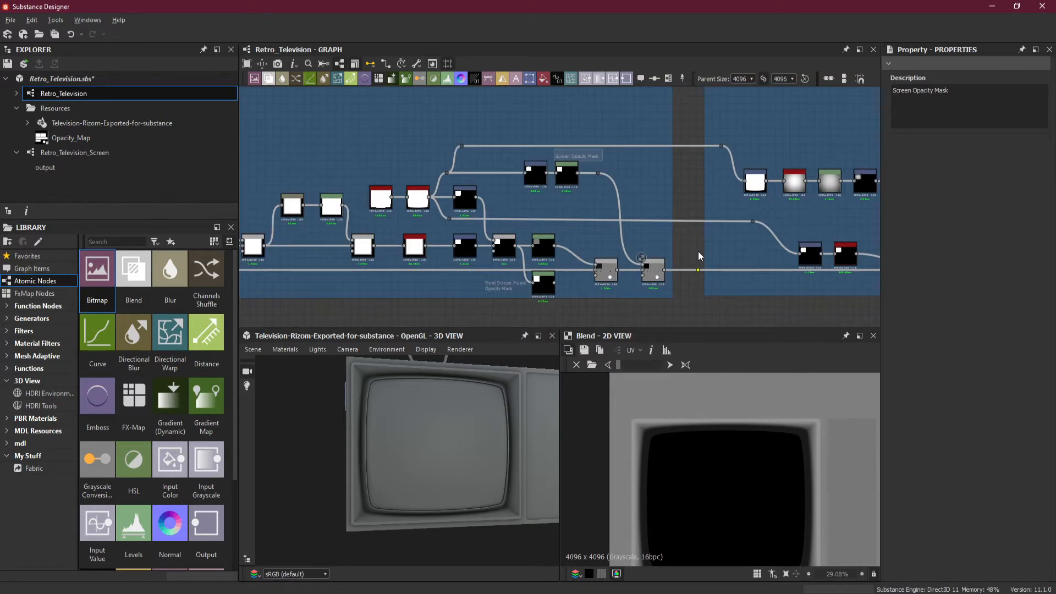
scroll(504, 302, up, 1)
scroll(567, 289, down, 2)
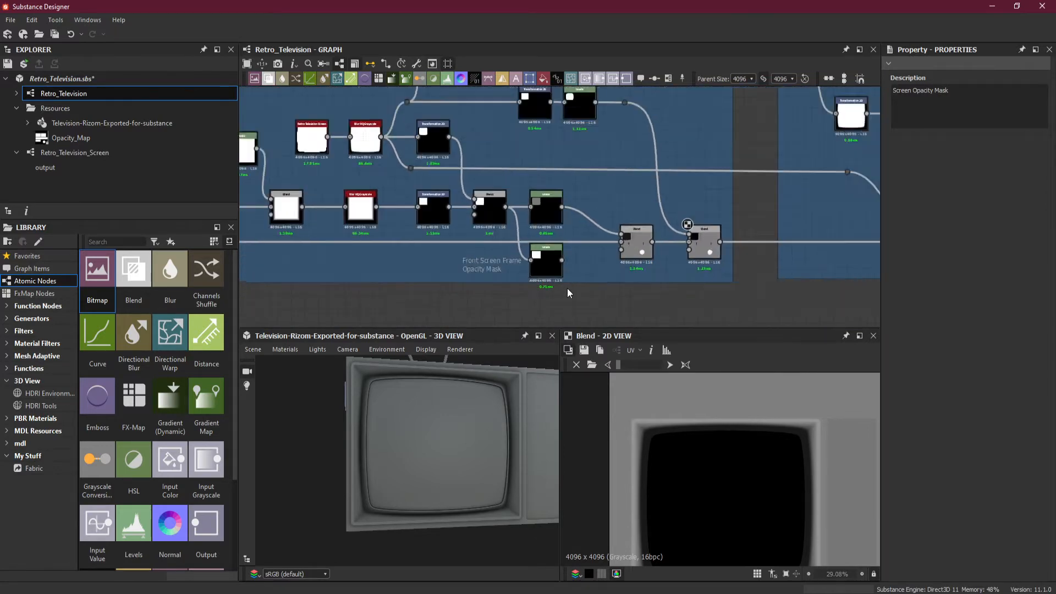
middle_drag(614, 271, 493, 290)
scroll(610, 258, down, 3)
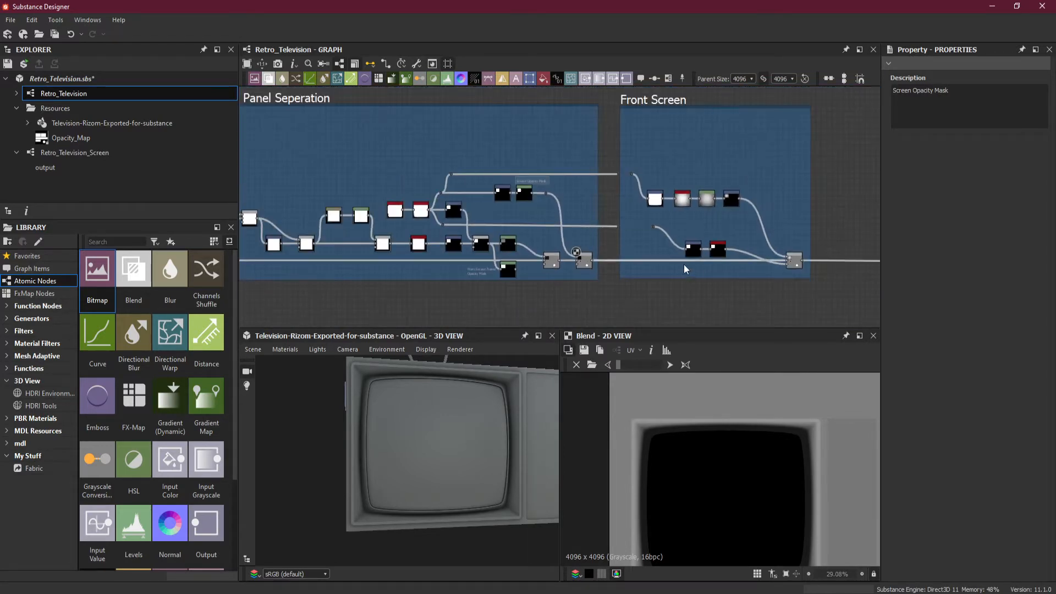
middle_drag(694, 264, 537, 275)
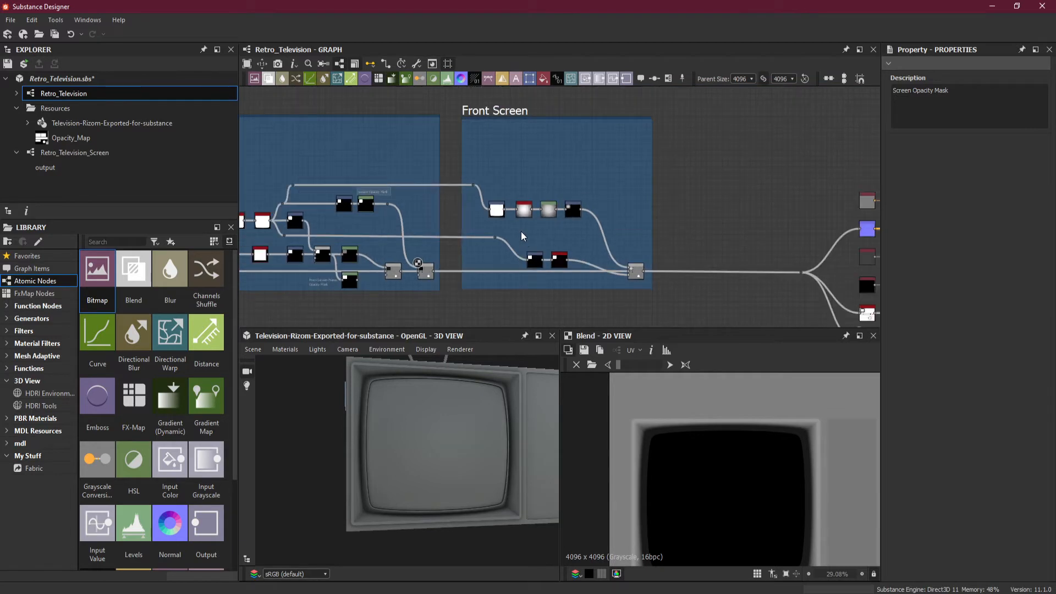
middle_drag(485, 245, 352, 184)
scroll(676, 203, down, 1)
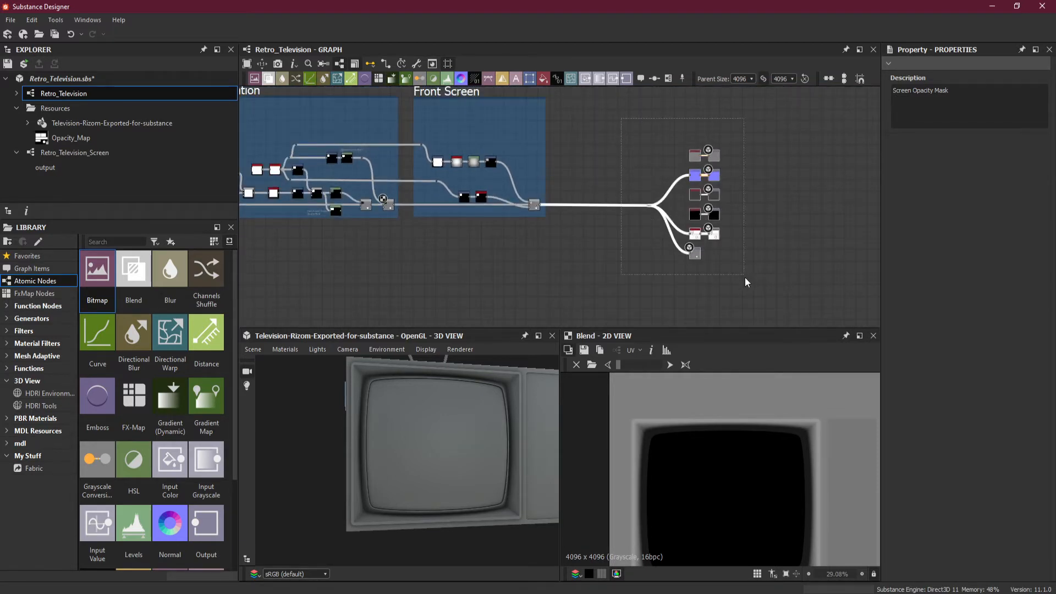
drag(719, 234, 833, 234)
click(588, 161)
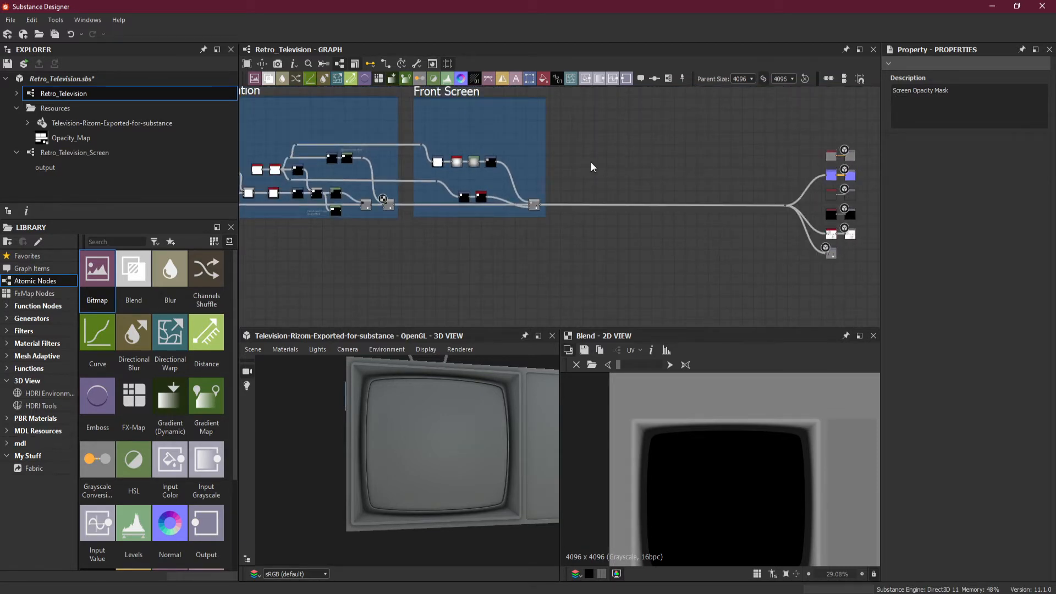
- Insert a Blend node into the link between the Front Screen frame and the output nodes, with blending mode Add (Linear Dodge)
scroll(588, 161, up, 3)
click(715, 237)
key(space)
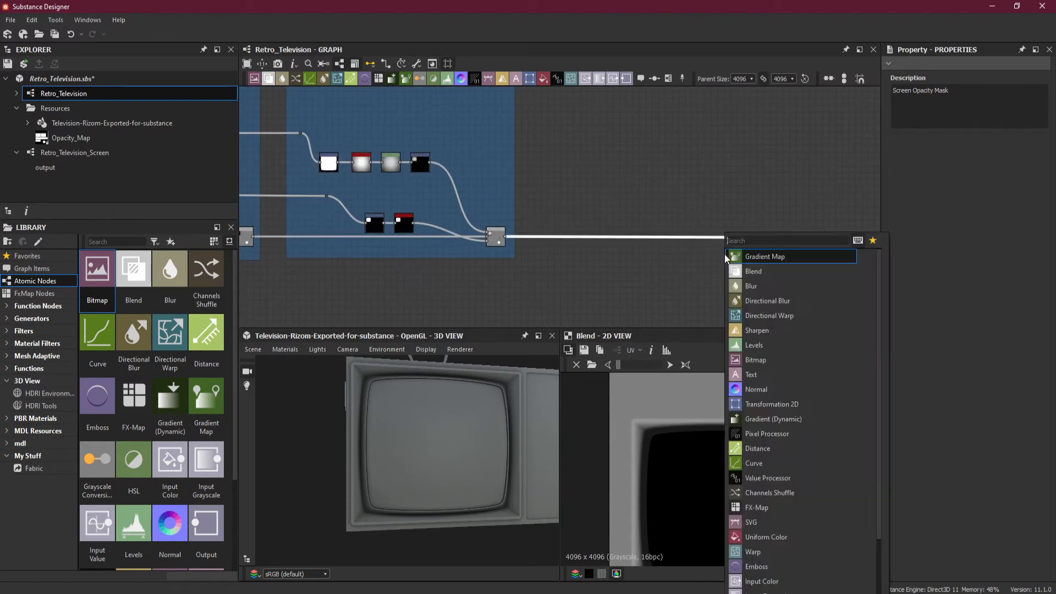
click(780, 273)
mouse_move(715, 243)
mouse_down()
mouse_move(650, 243)
mouse_move(696, 241)
mouse_up()
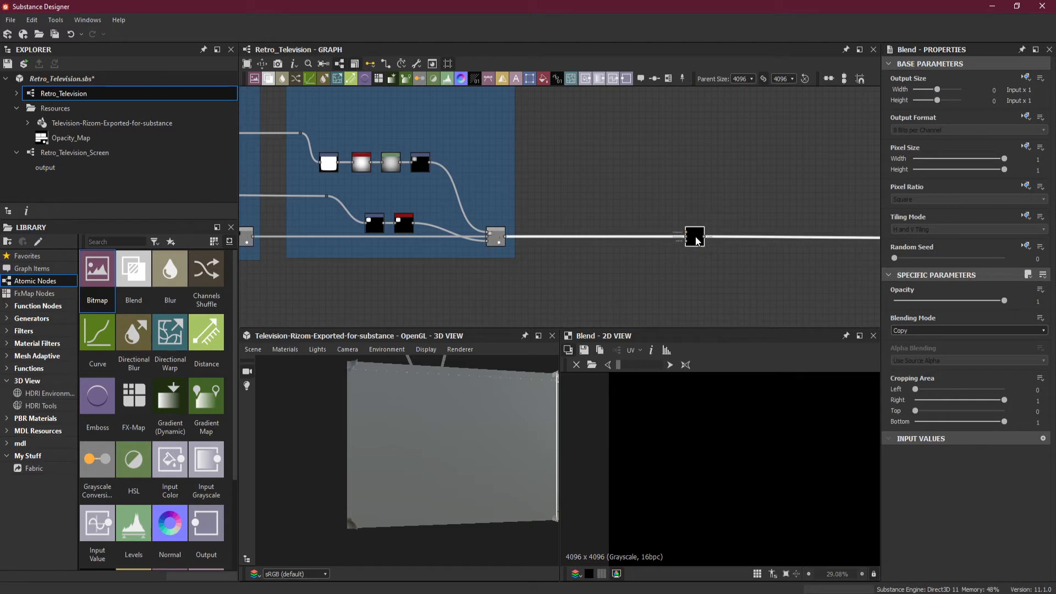
click(944, 330)
click(942, 347)
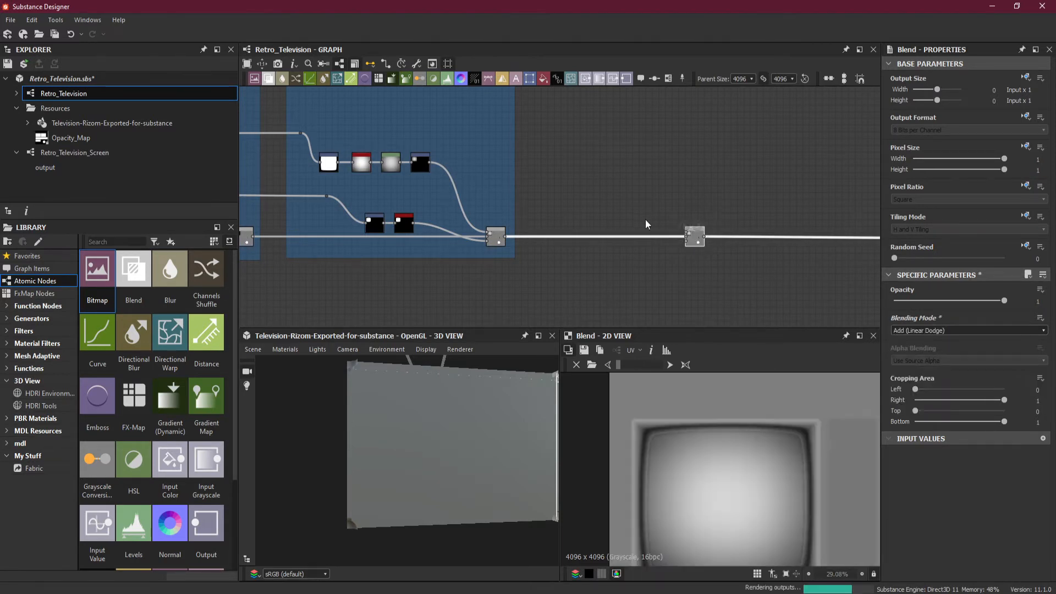
- Add a BnW Spots 1 noise node above the link between the Front Screen frame and the new Blend
scroll(639, 208, up, 2)
scroll(638, 206, down, 3)
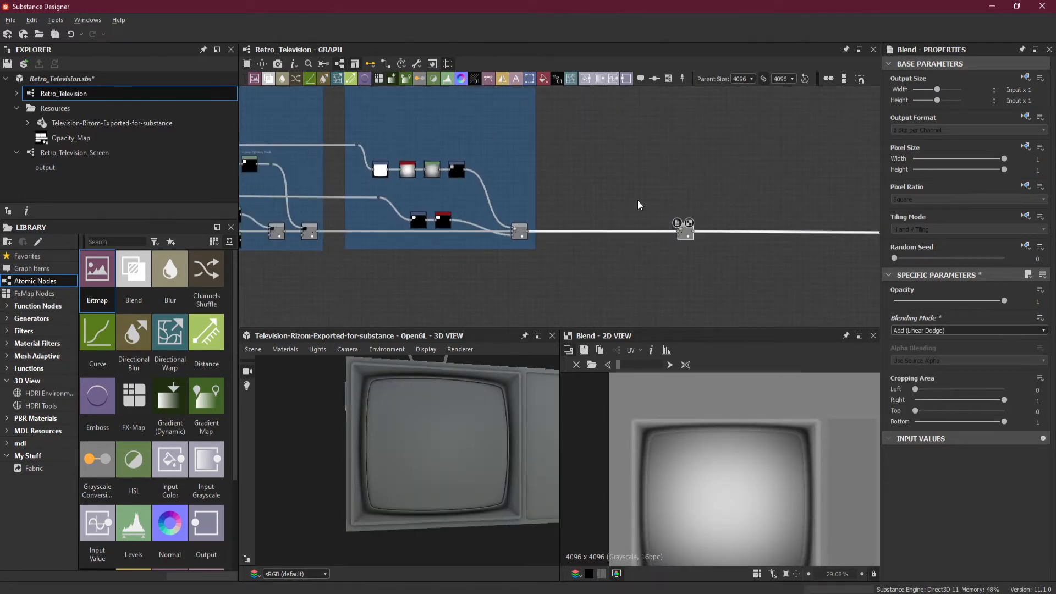
middle_drag(638, 199, 635, 246)
scroll(635, 247, up, 1)
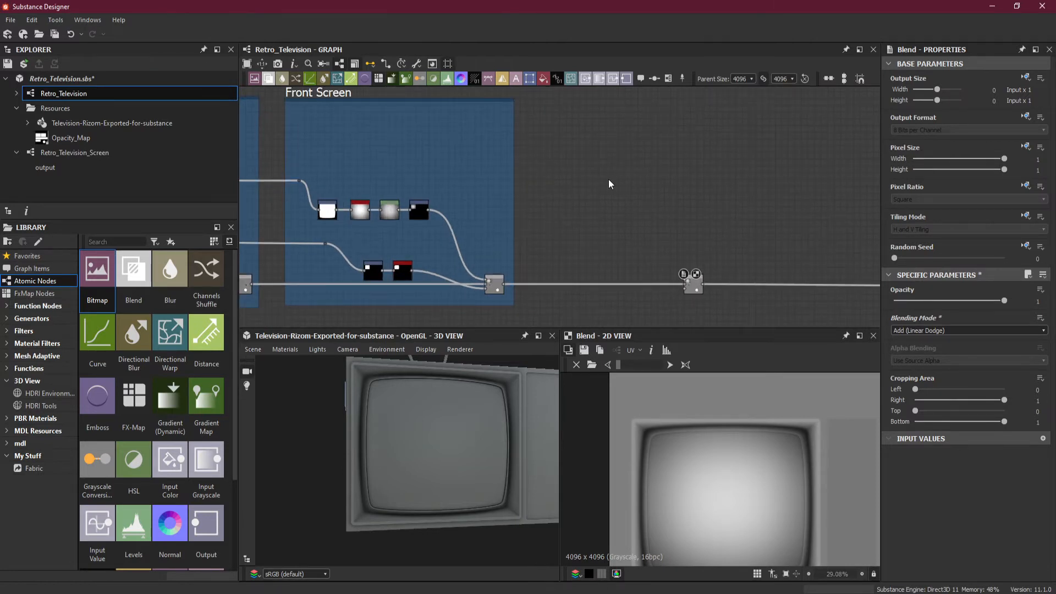
key(space)
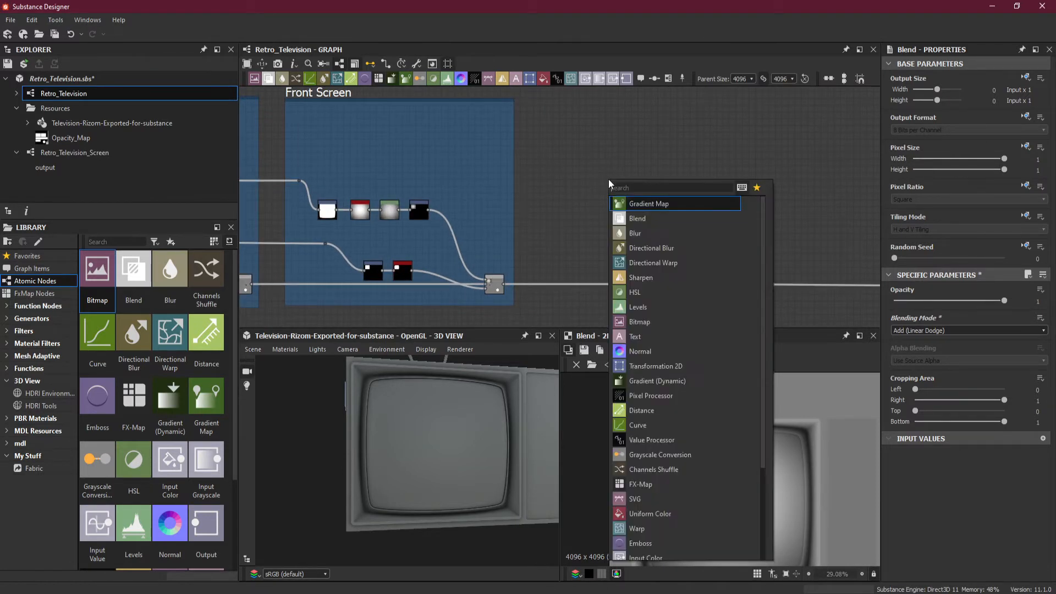
key(Escape)
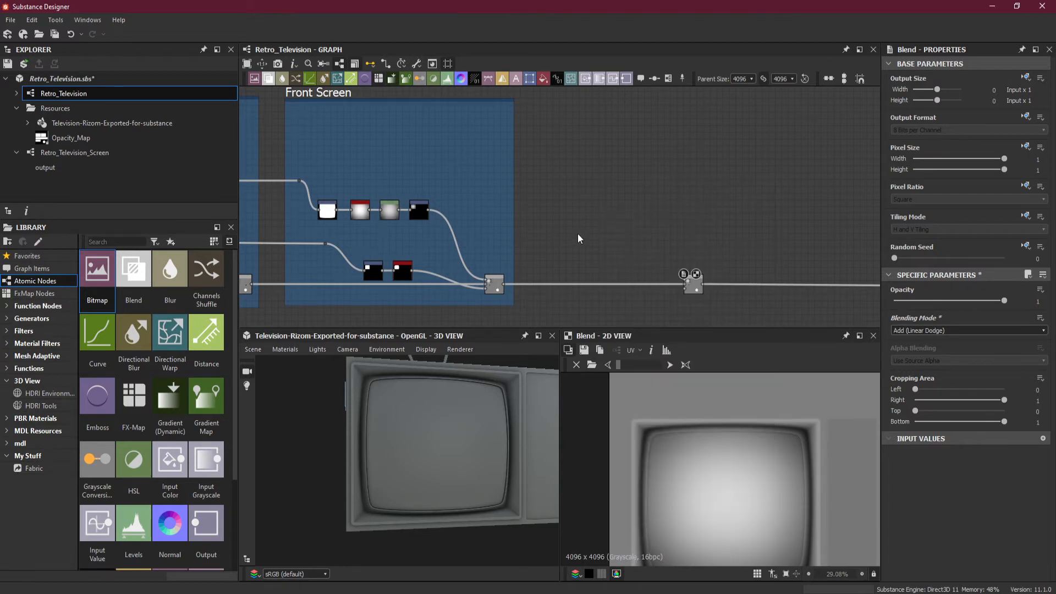
click(609, 203)
key(space)
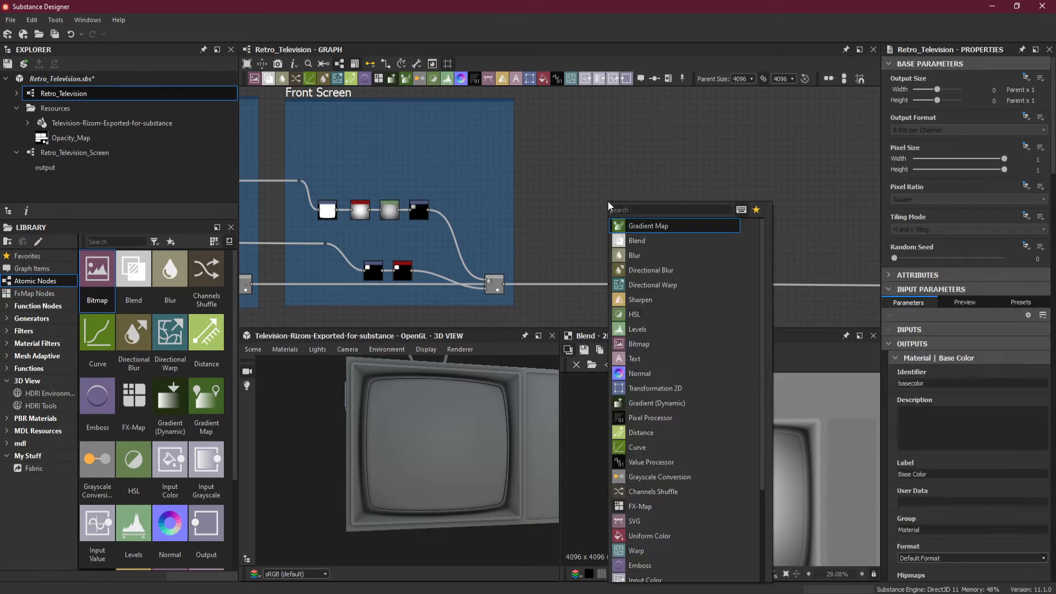
text(spot)
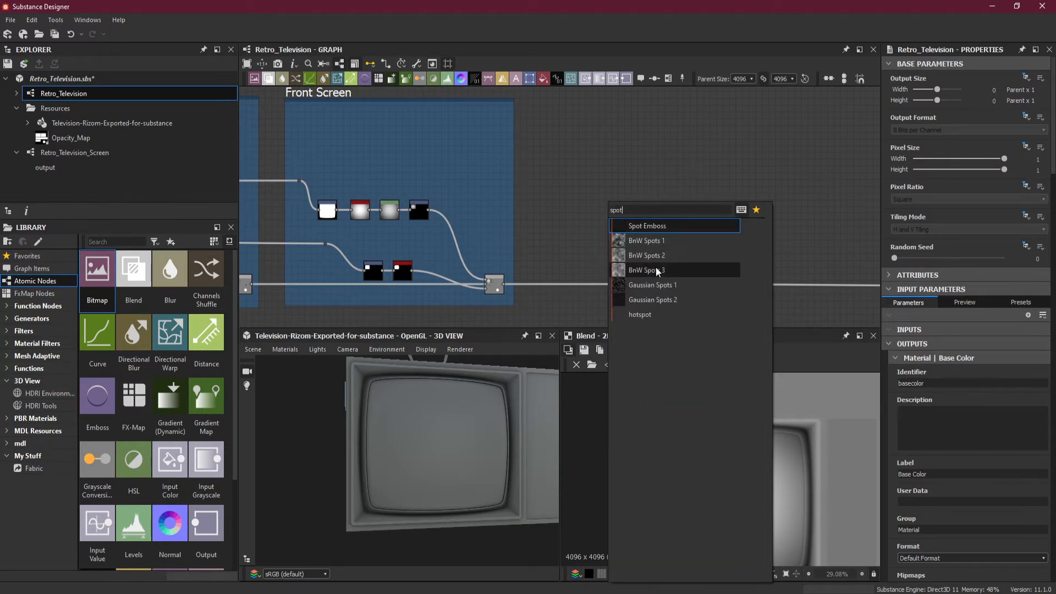
click(662, 240)
drag(612, 214, 605, 259)
- Set the BnW Spots 1 noise to Scale 8 and Roughness 1.46
scroll(631, 275, up, 3)
scroll(776, 451, down, 4)
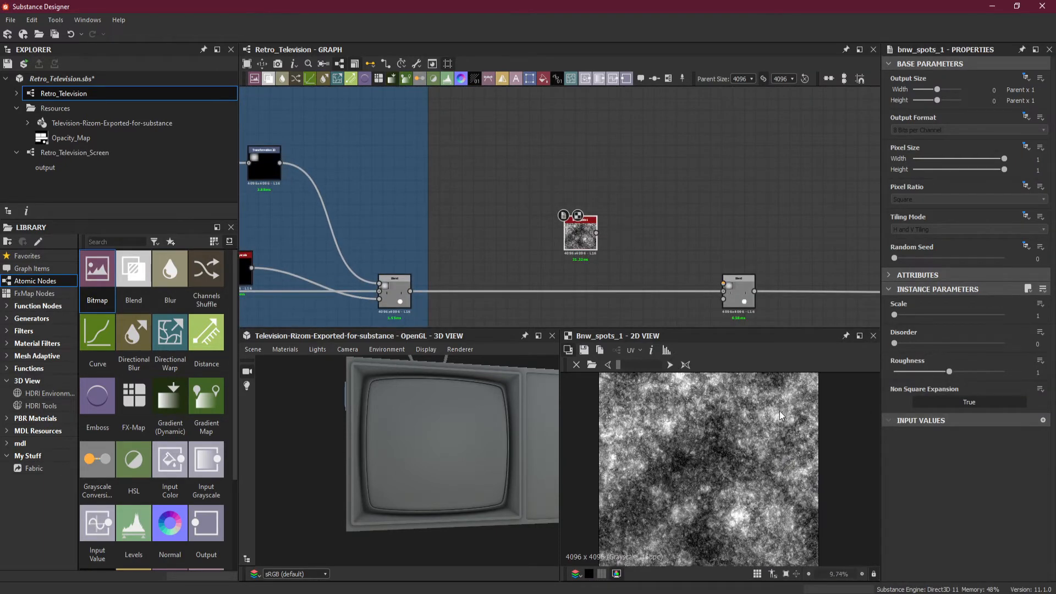
scroll(773, 418, down, 1)
drag(895, 315, 1007, 315)
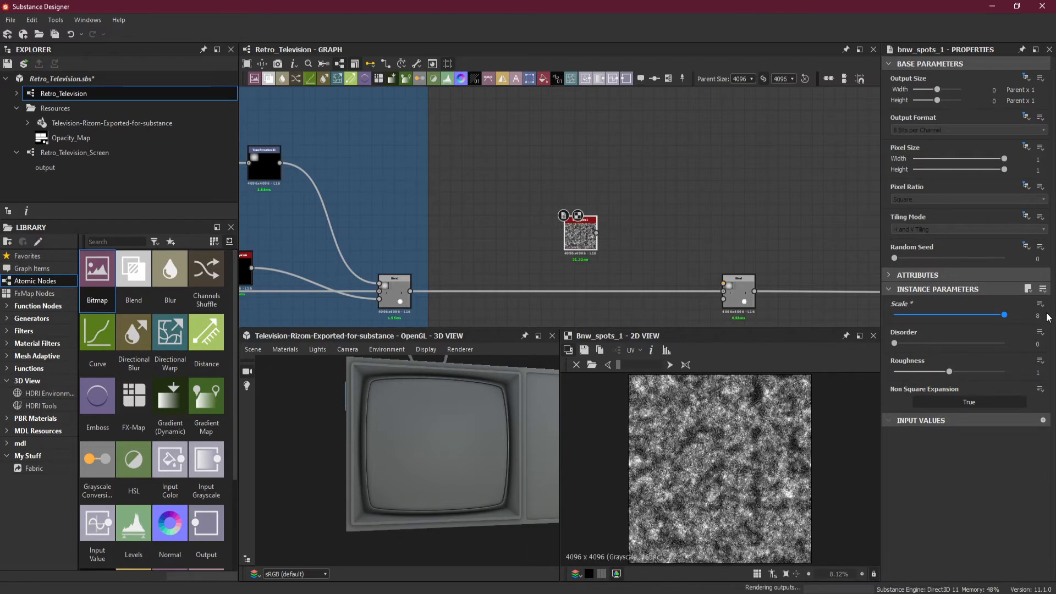
drag(950, 372, 979, 372)
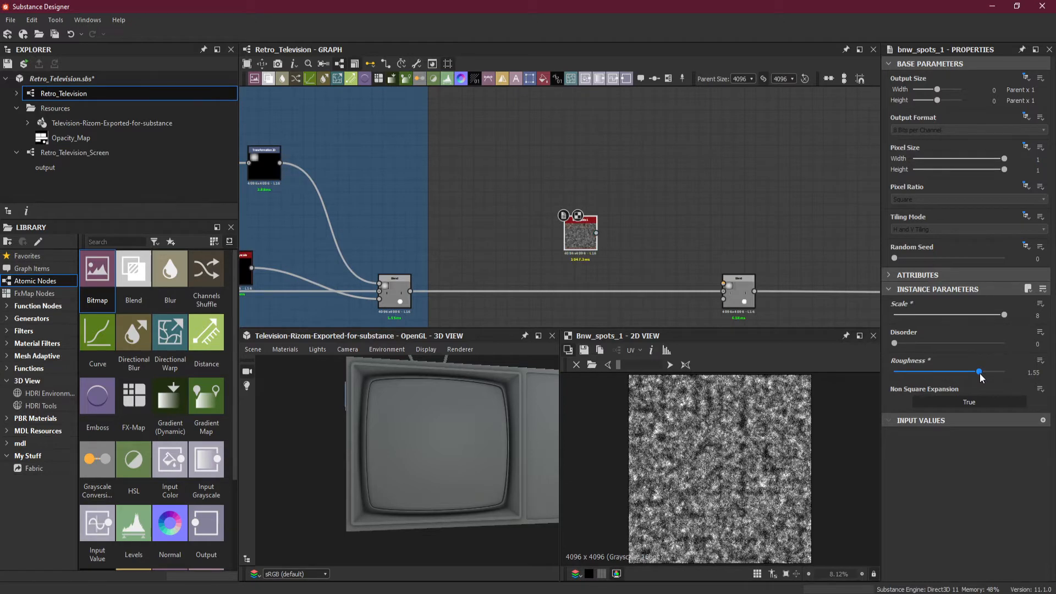
drag(980, 373, 975, 374)
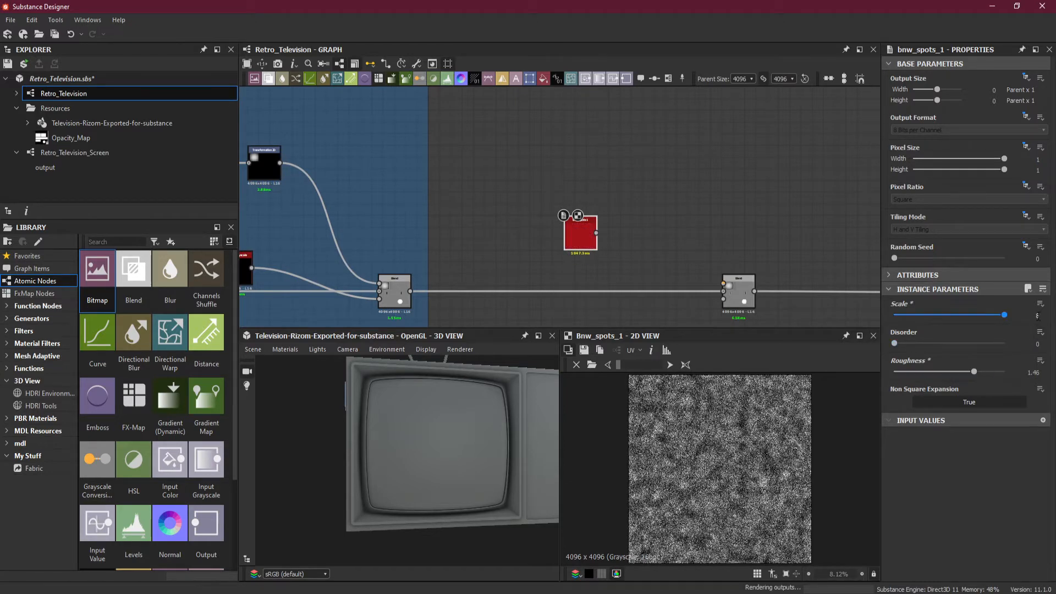
click(1037, 315)
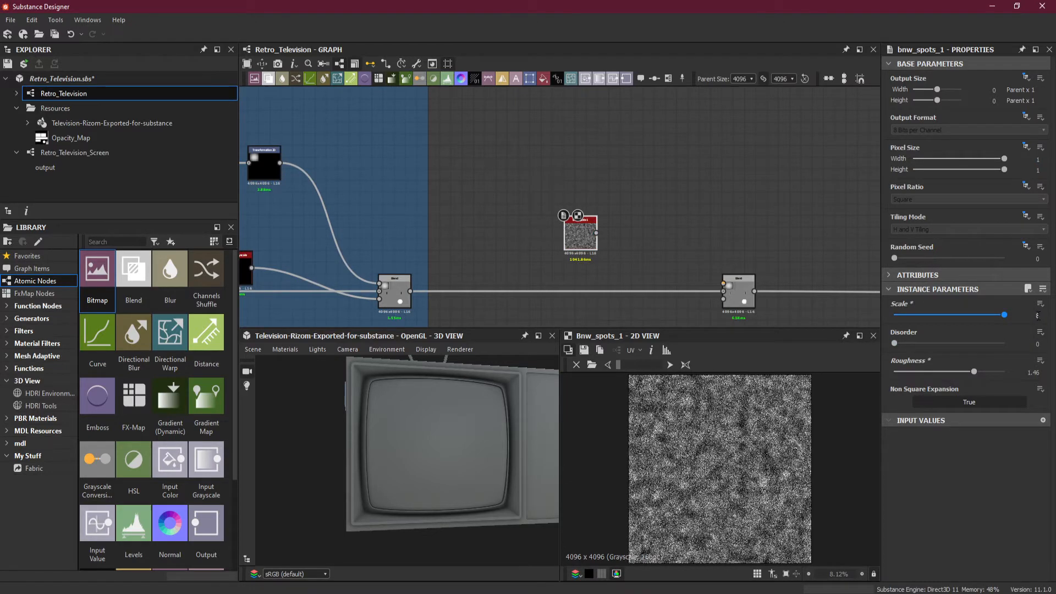
click(1037, 315)
- Append a Safe Transform Grayscale node to the BnW Spots 1 noise and set its Tile value to 4
key(space)
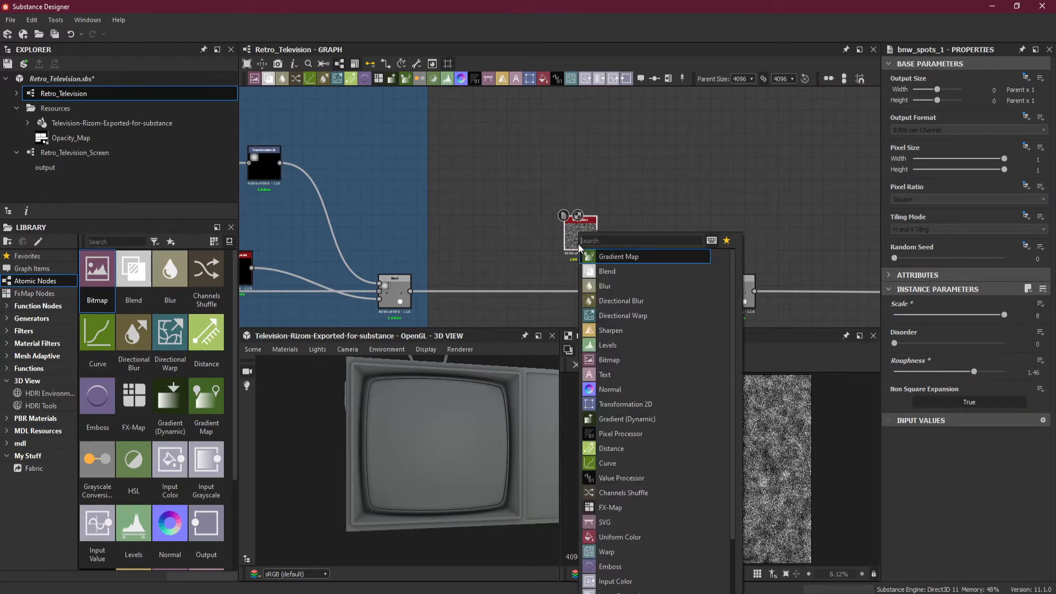
text(safe)
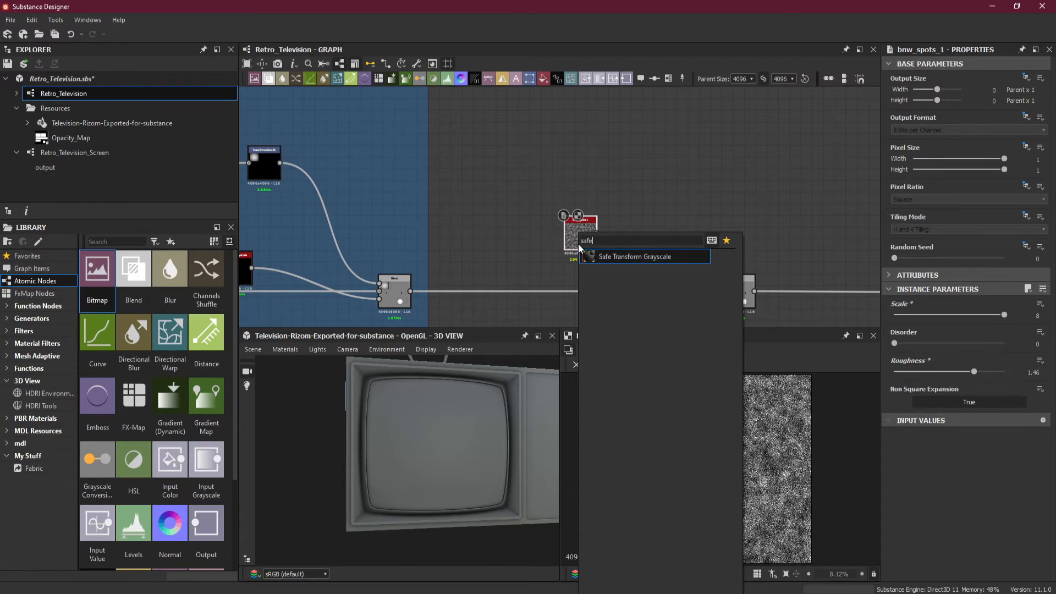
click(620, 257)
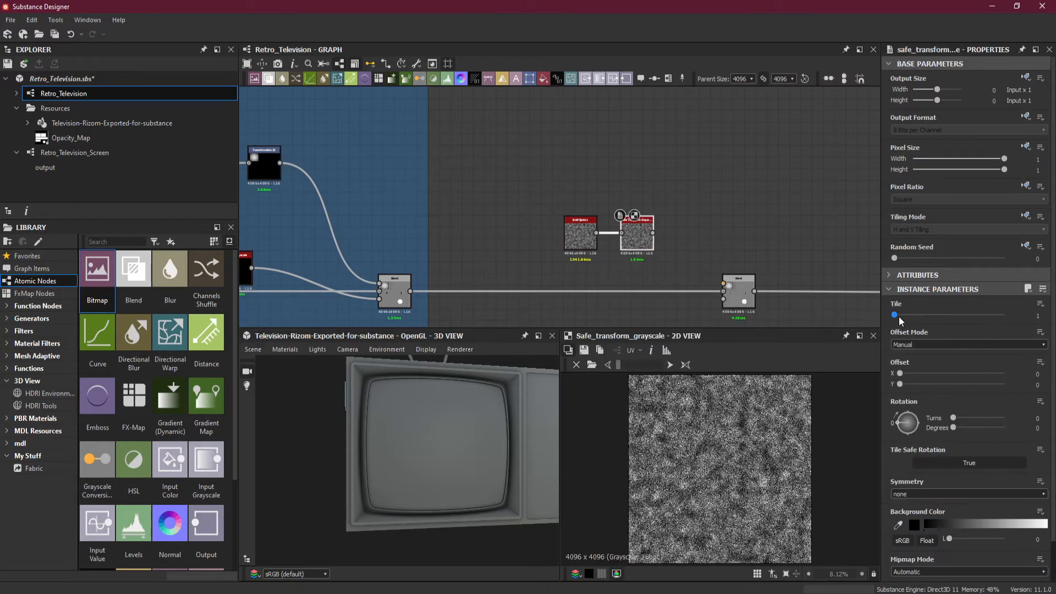
mouse_move(899, 317)
mouse_down()
mouse_move(934, 315)
mouse_move(917, 318)
mouse_up()
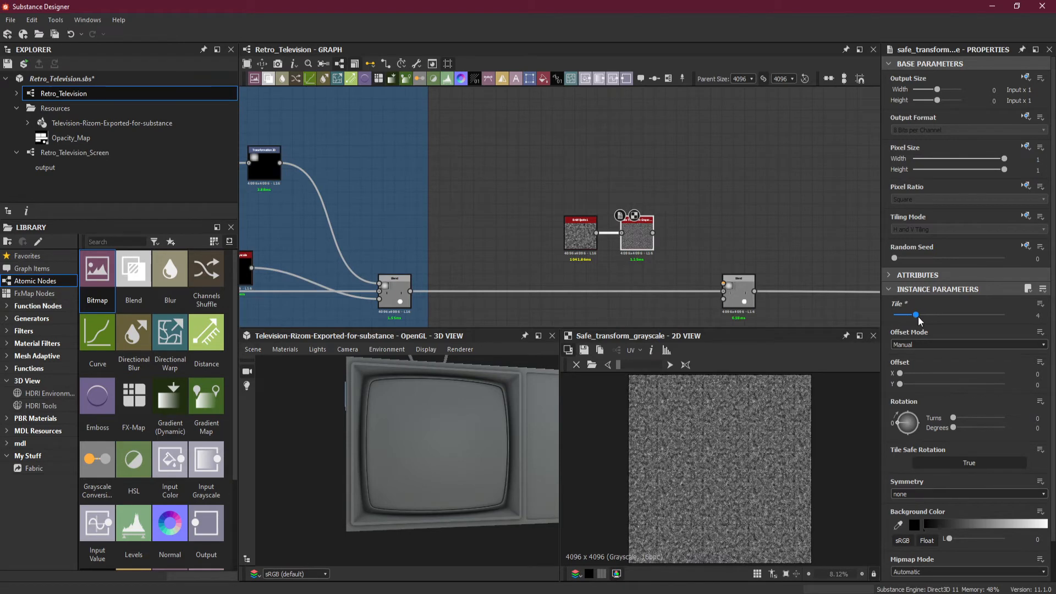
scroll(635, 243, up, 2)
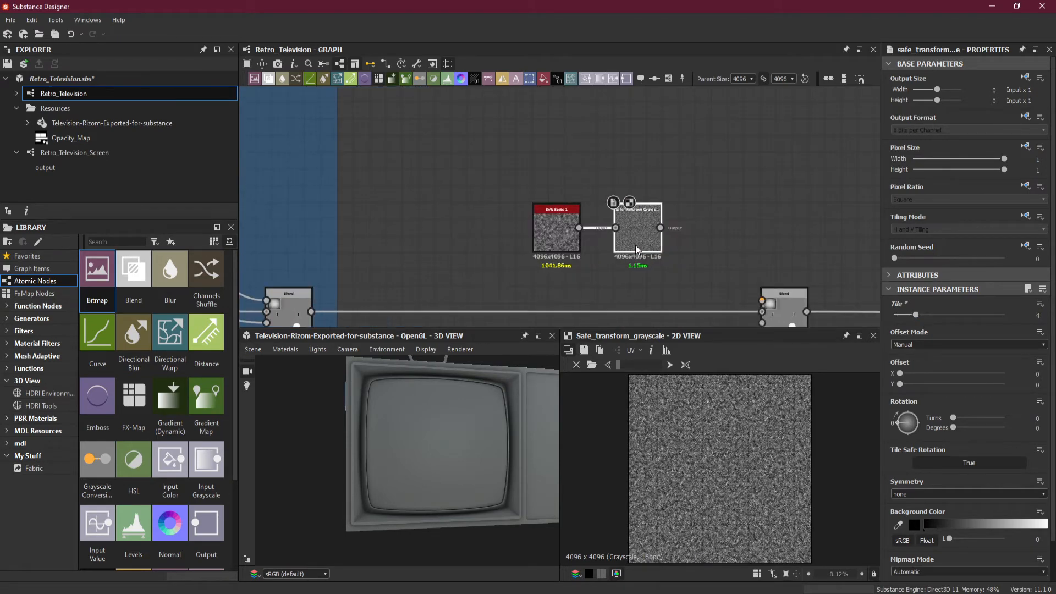
- Try an X offset of 0.14 on the Safe Transform Grayscale node, undo it, and set the rotation to 0.22 turns instead
drag(899, 374, 912, 374)
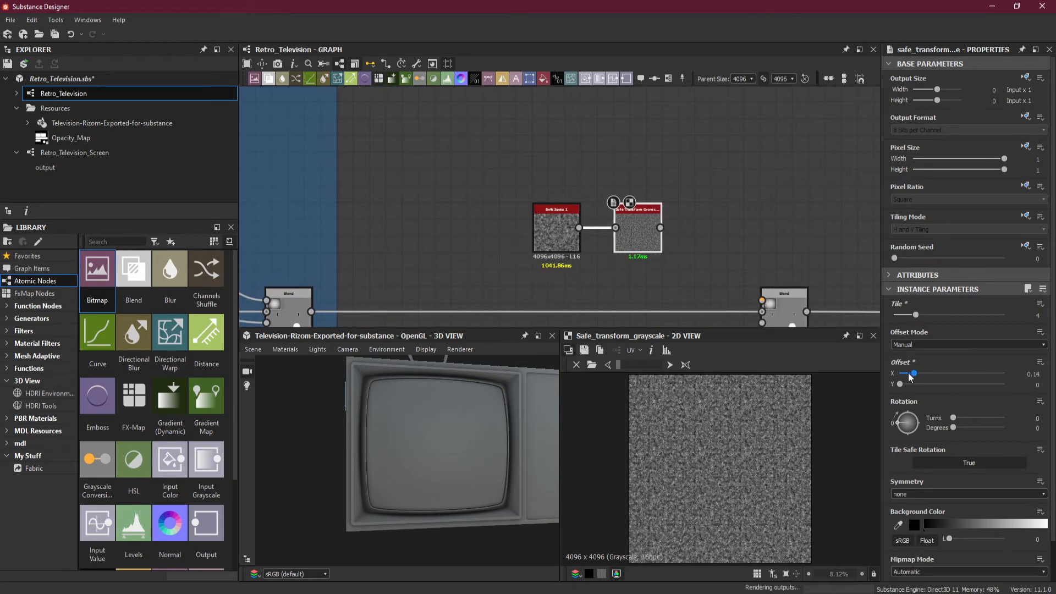
key(ctrl+z)
drag(954, 420, 963, 418)
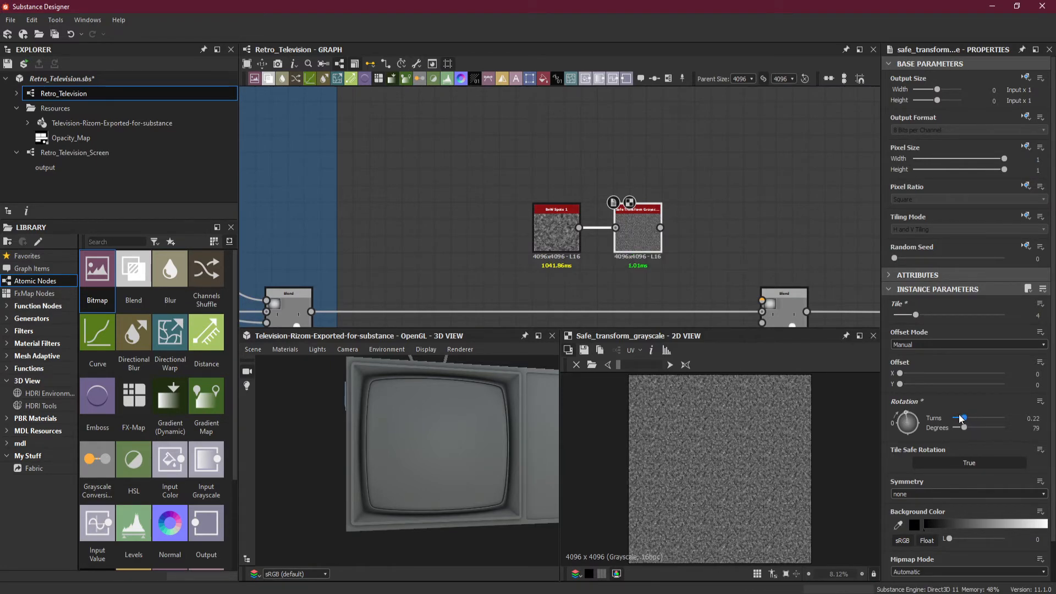
scroll(758, 447, up, 5)
scroll(758, 444, down, 5)
- Append a Levels node to the Safe Transform Grayscale, raising its black input and lowering its white input to isolate sparse specks
key(space)
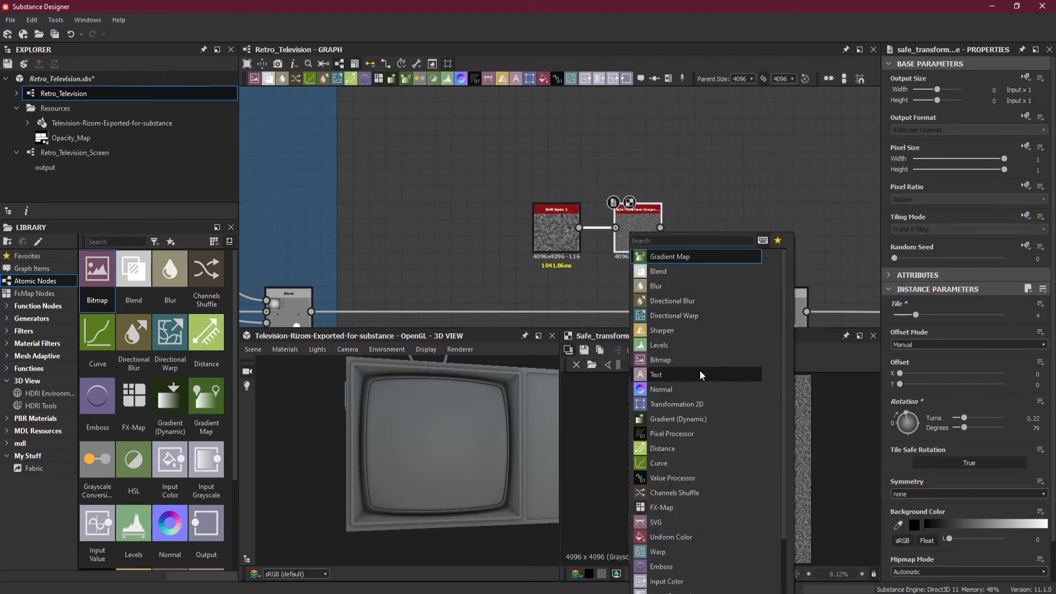
click(688, 345)
drag(902, 321, 974, 326)
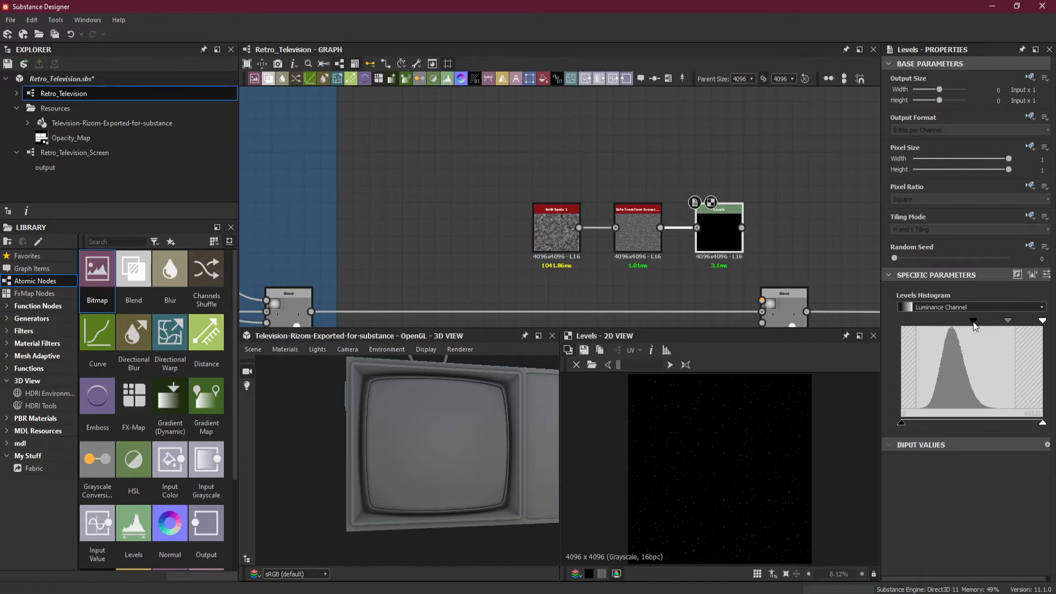
scroll(615, 435, up, 5)
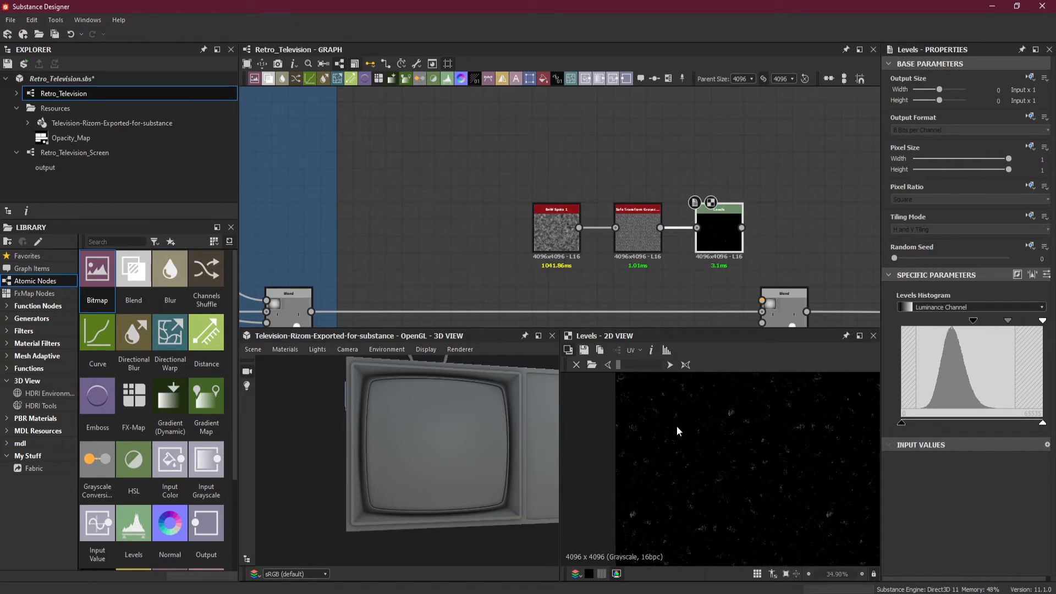
drag(973, 321, 986, 324)
drag(1043, 320, 1026, 325)
scroll(765, 279, down, 4)
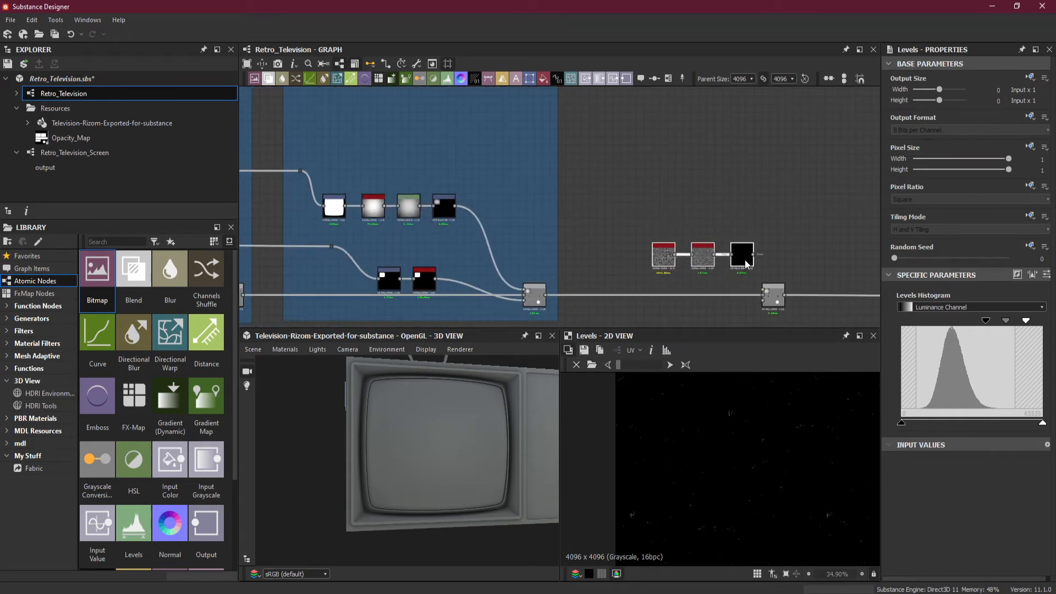
scroll(754, 266, up, 2)
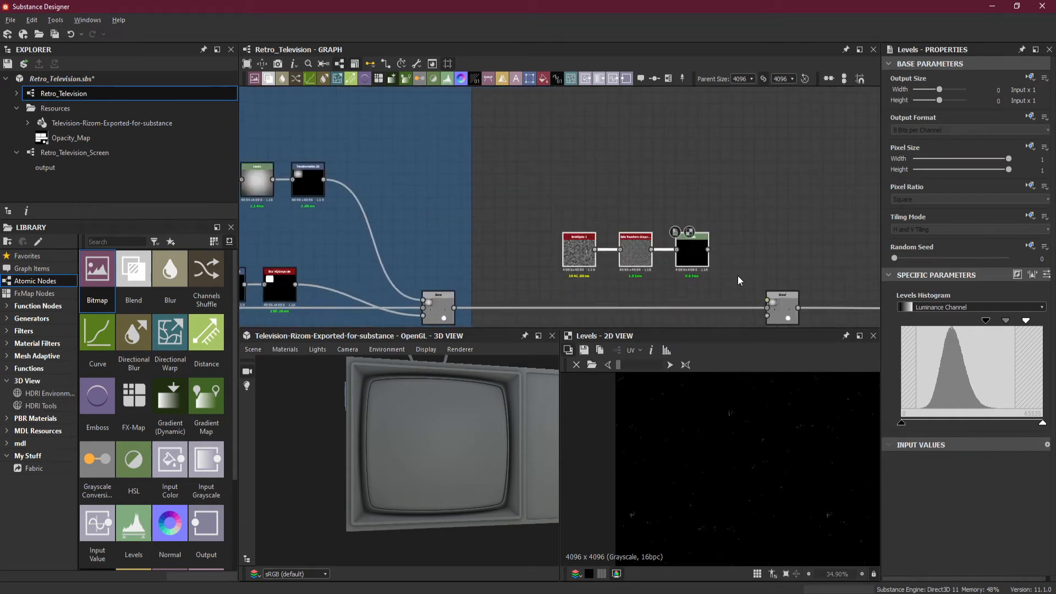
- Connect the speck Levels output to the foreground of the following Blend node and preview the Blend on the television
middle_drag(738, 276, 706, 232)
drag(682, 210, 742, 260)
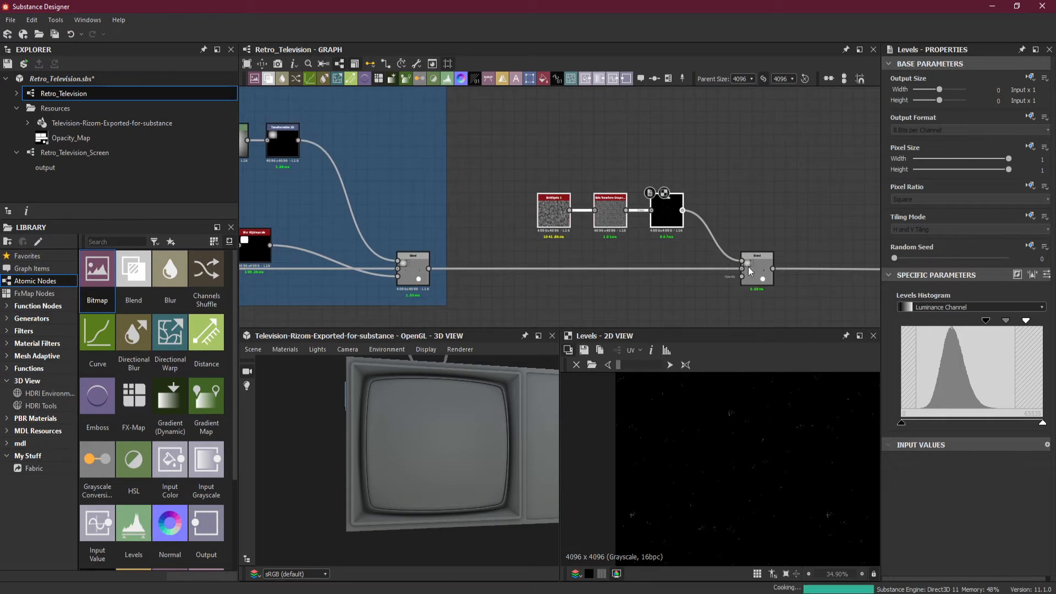
click(760, 273)
double_click(760, 273)
scroll(361, 440, up, 3)
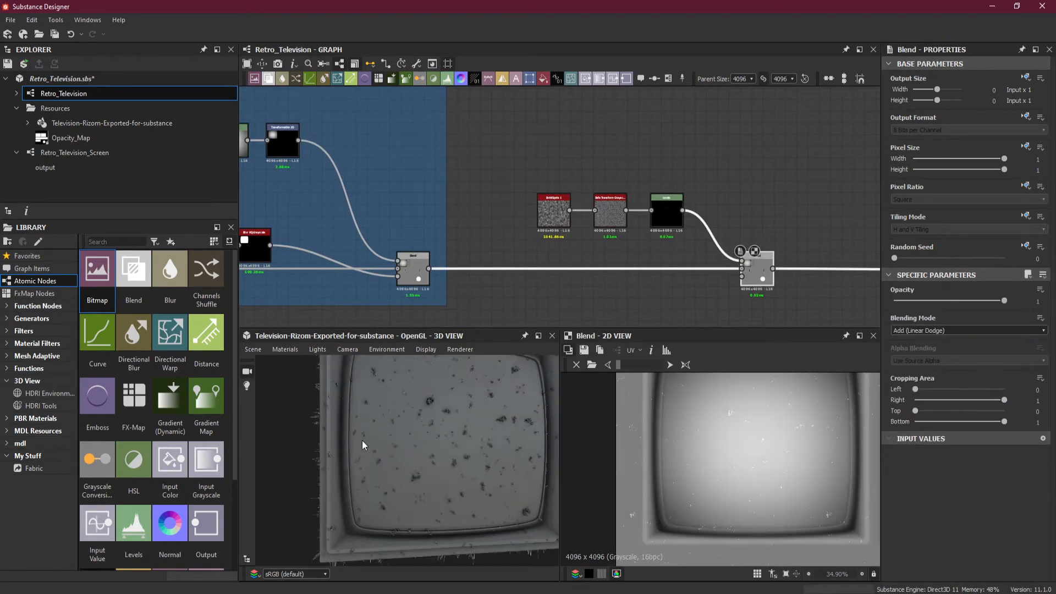
middle_drag(410, 401, 443, 478)
scroll(380, 404, up, 1)
drag(381, 403, 394, 430)
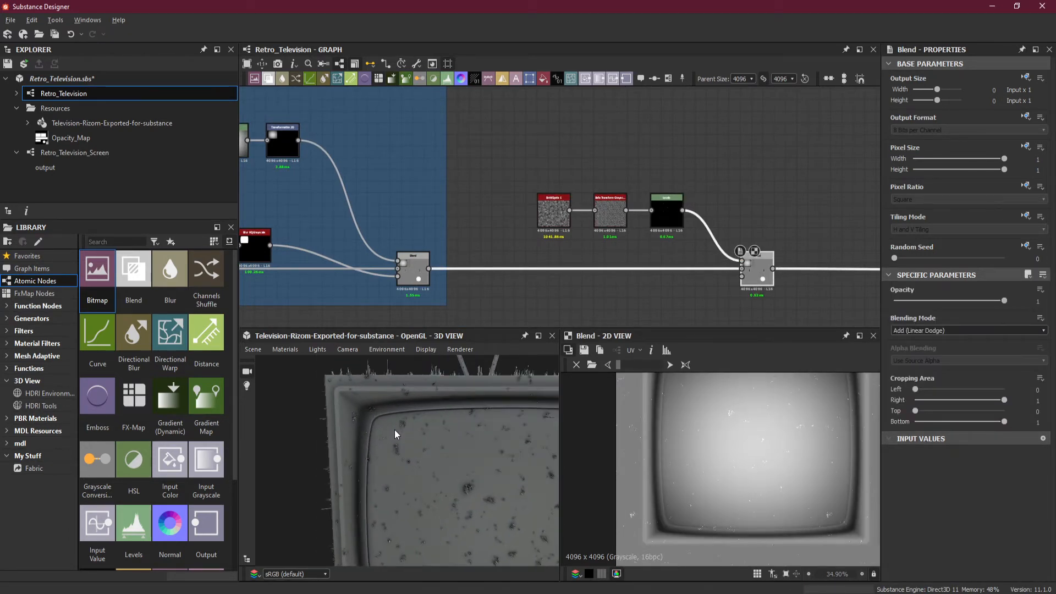
scroll(372, 395, up, 3)
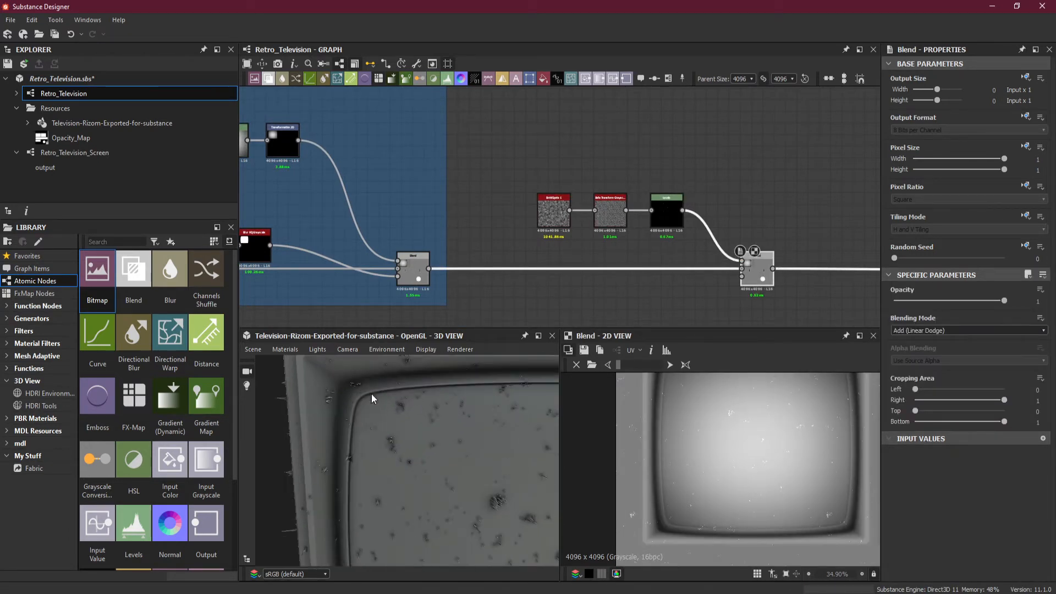
- Set the speck Blend node's blending mode to Subtract and inspect the specks around the television's screen frame
click(921, 331)
click(936, 351)
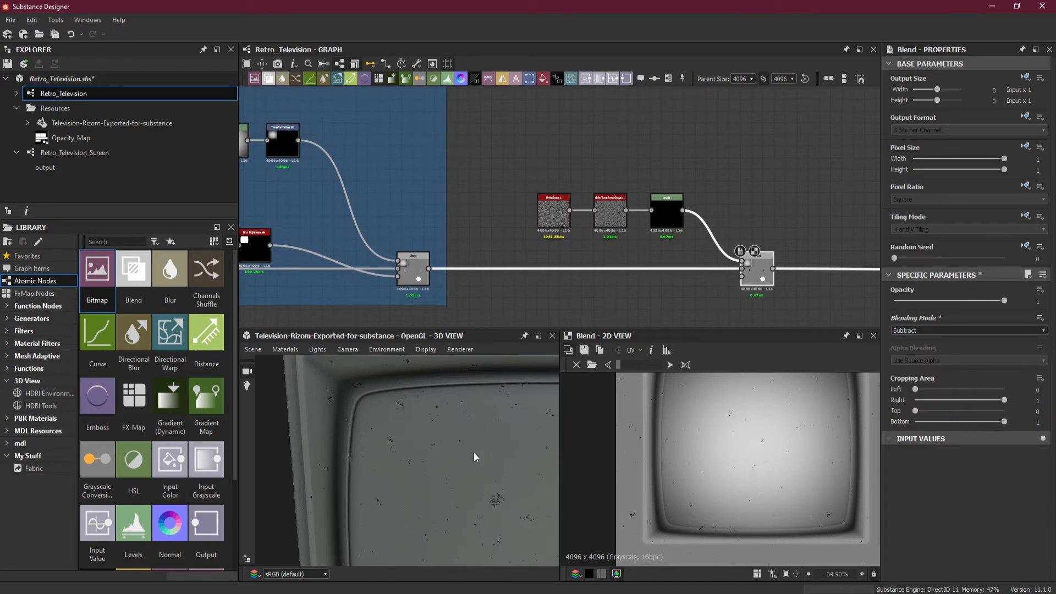
scroll(474, 455, down, 3)
middle_drag(472, 457, 485, 476)
scroll(385, 422, up, 4)
middle_drag(384, 423, 441, 434)
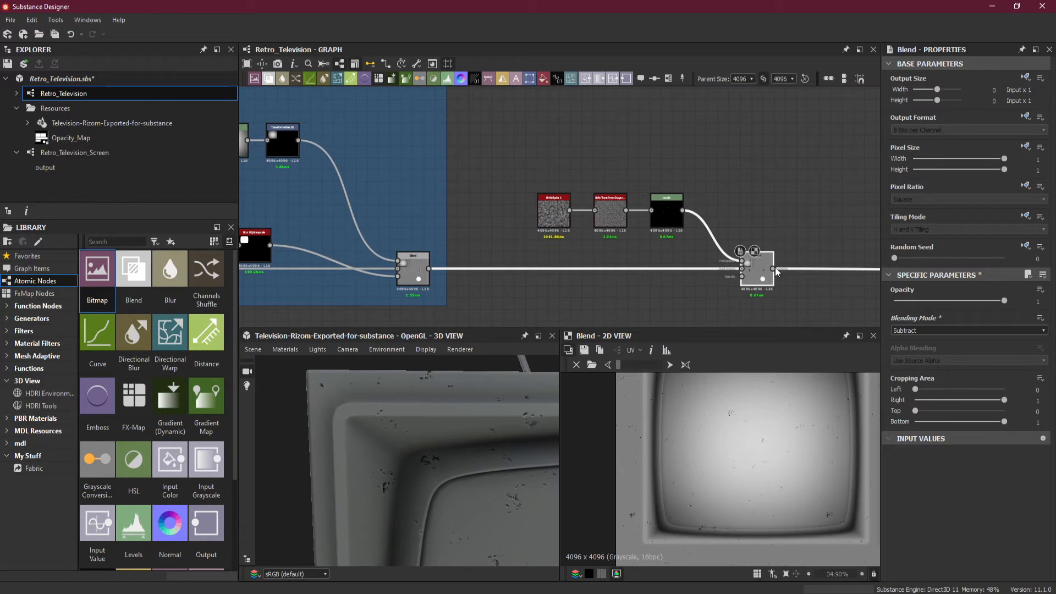
- Lower the speck Levels node's white output level to about 0.056 and check the result on the frame corner
click(662, 212)
drag(1044, 426, 909, 427)
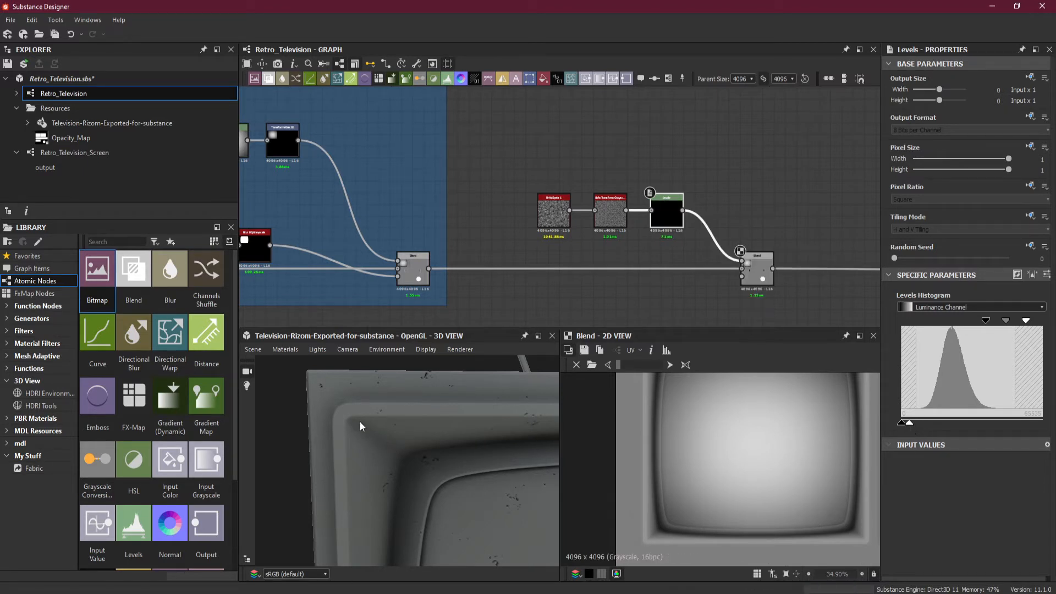
scroll(360, 421, up, 5)
scroll(478, 453, up, 2)
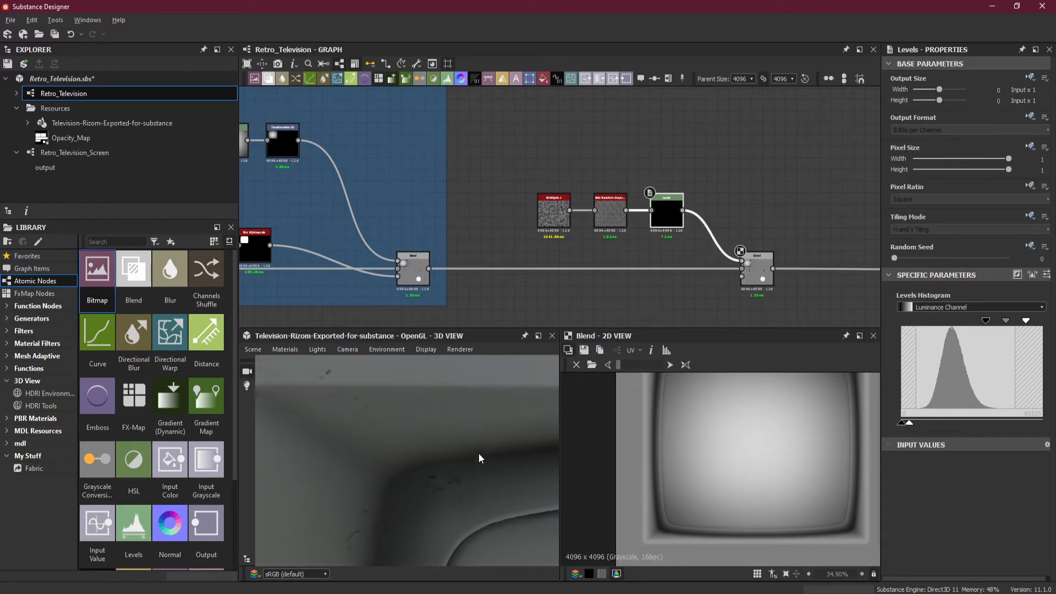
drag(479, 453, 481, 471)
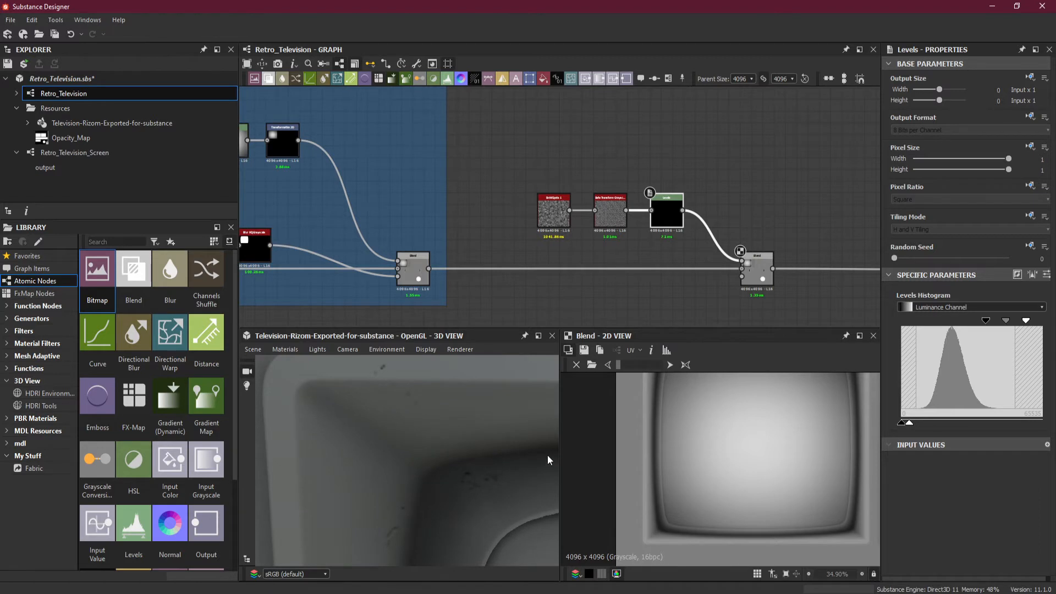
- Show the Levels parameters as sliders and set Level Out High to 0.03 after trying 0.02
click(1046, 274)
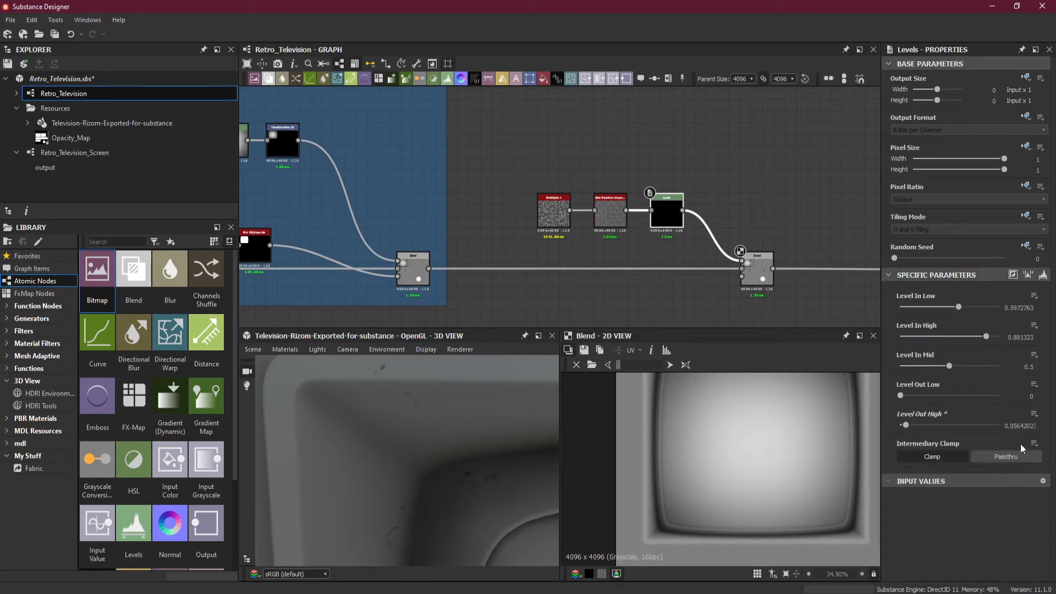
drag(1017, 423, 1048, 427)
text(2)
key(Return)
drag(1030, 427, 1048, 432)
text(3)
key(Return)
scroll(493, 447, down, 3)
mouse_move(484, 472)
middle_down()
mouse_move(467, 369)
mouse_move(520, 310)
middle_up()
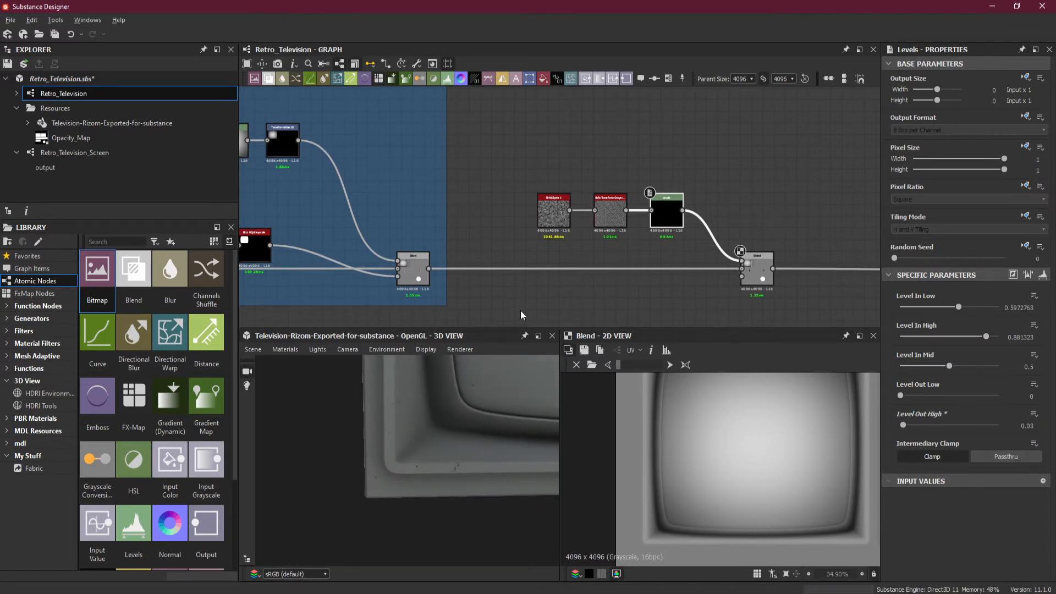
scroll(477, 418, up, 5)
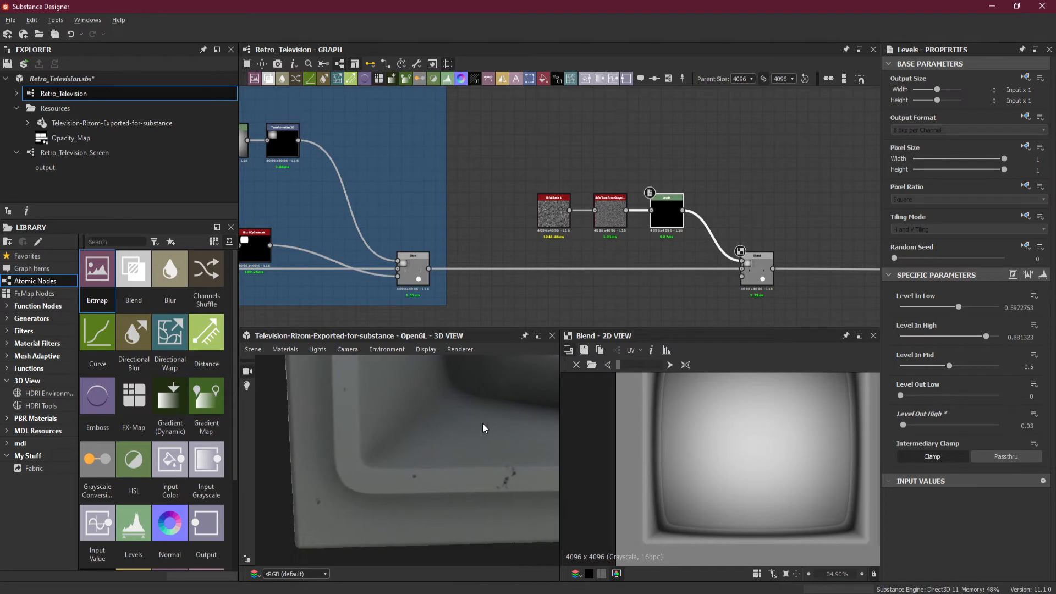
middle_drag(483, 424, 415, 429)
- Try Level Out High values of 0.02 and 0.01 on the speck Levels node, checking the frame's speck depth
drag(1029, 426, 1037, 427)
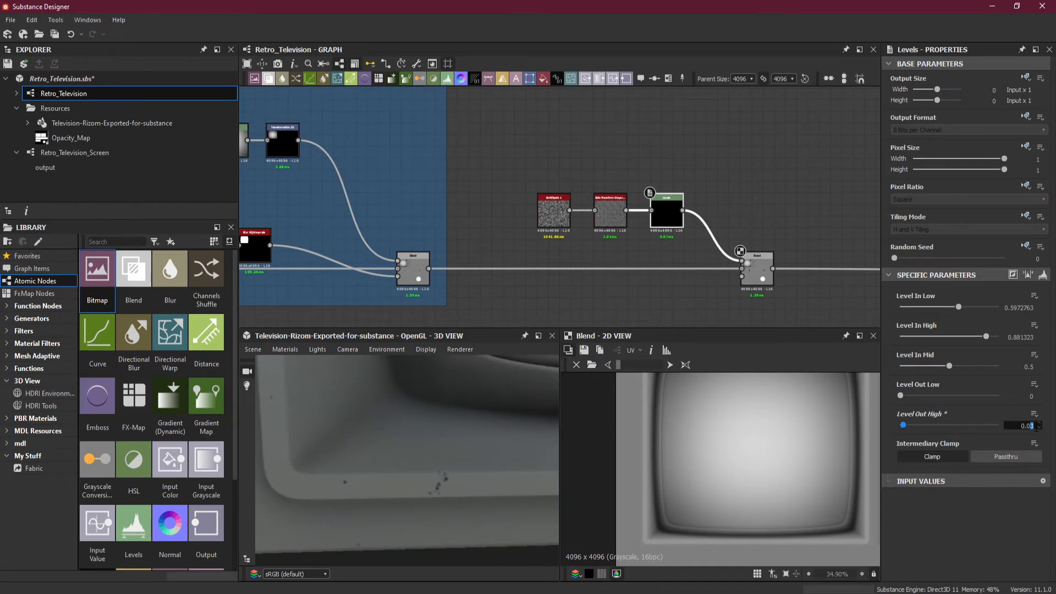
text(2)
key(Return)
drag(1032, 427, 1042, 432)
text(1)
key(Return)
scroll(463, 477, down, 5)
drag(470, 466, 485, 419)
middle_drag(485, 419, 517, 542)
drag(498, 436, 441, 509)
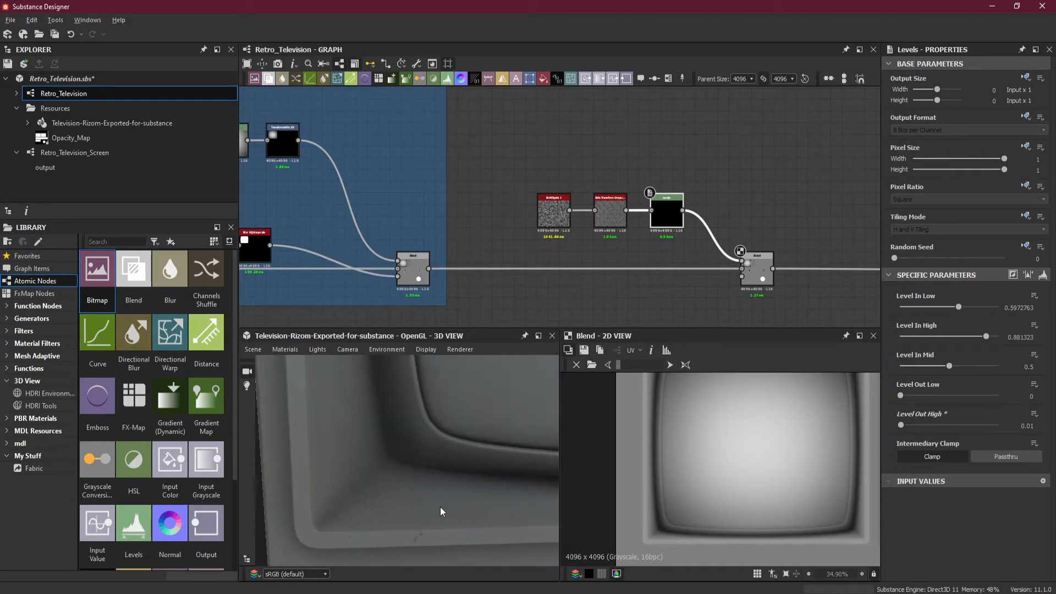
- Return the speck Levels node's Level Out High to 0.03 and check the screen's upper corner
click(1027, 426)
key(Return)
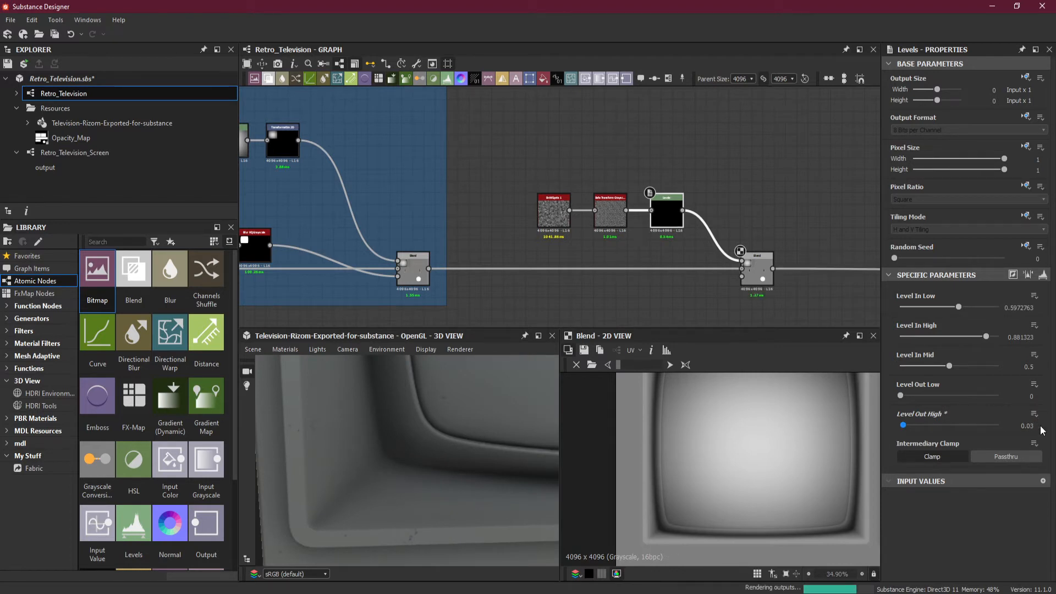
drag(385, 409, 491, 469)
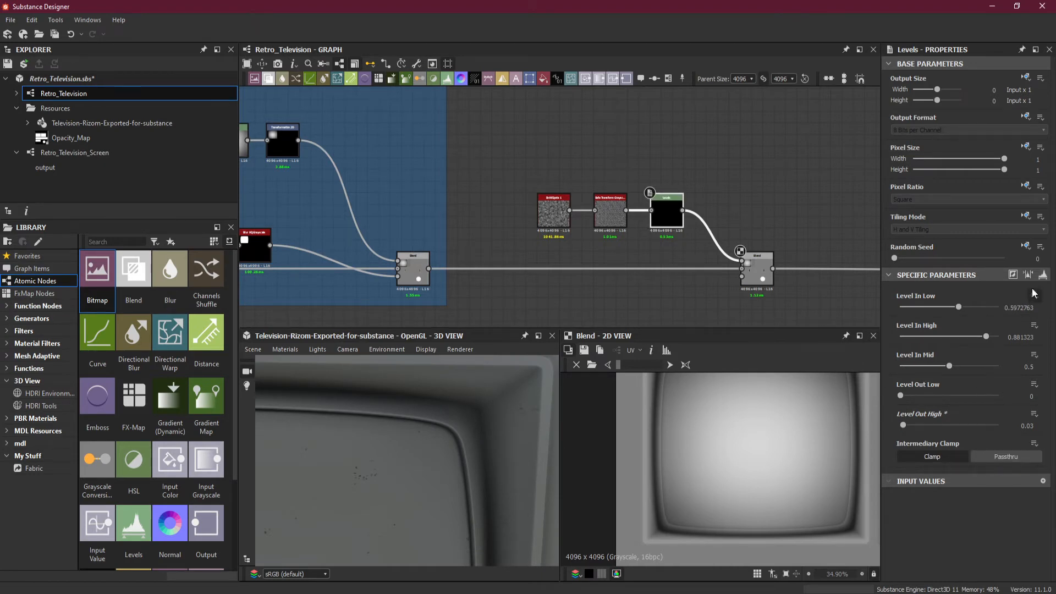
- Slightly lower the speck Levels node's black input in the histogram and review the specks across the television
click(1042, 274)
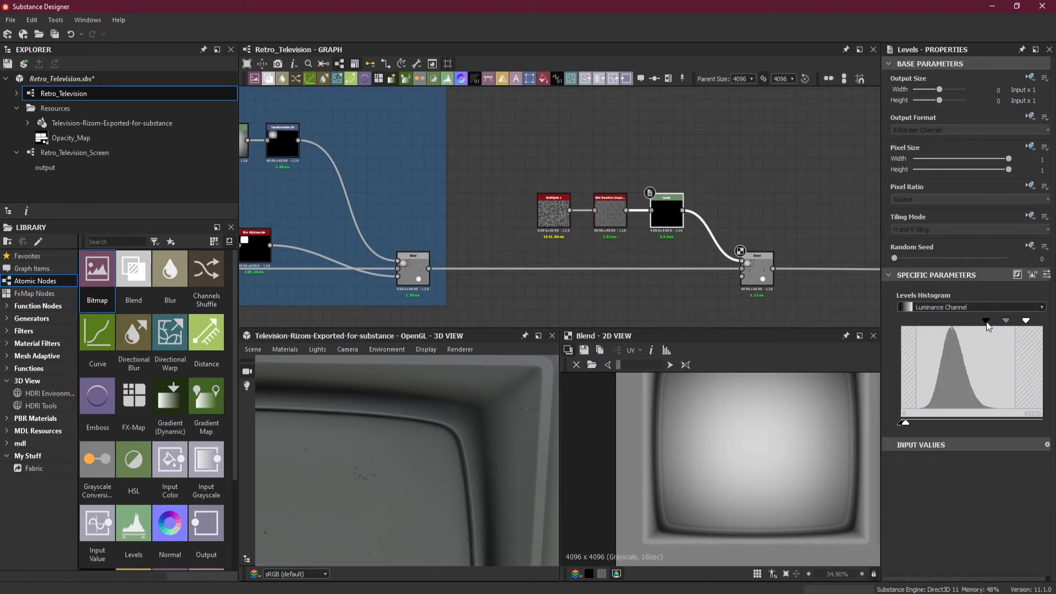
mouse_move(987, 321)
mouse_down()
mouse_move(974, 323)
mouse_move(984, 325)
mouse_up()
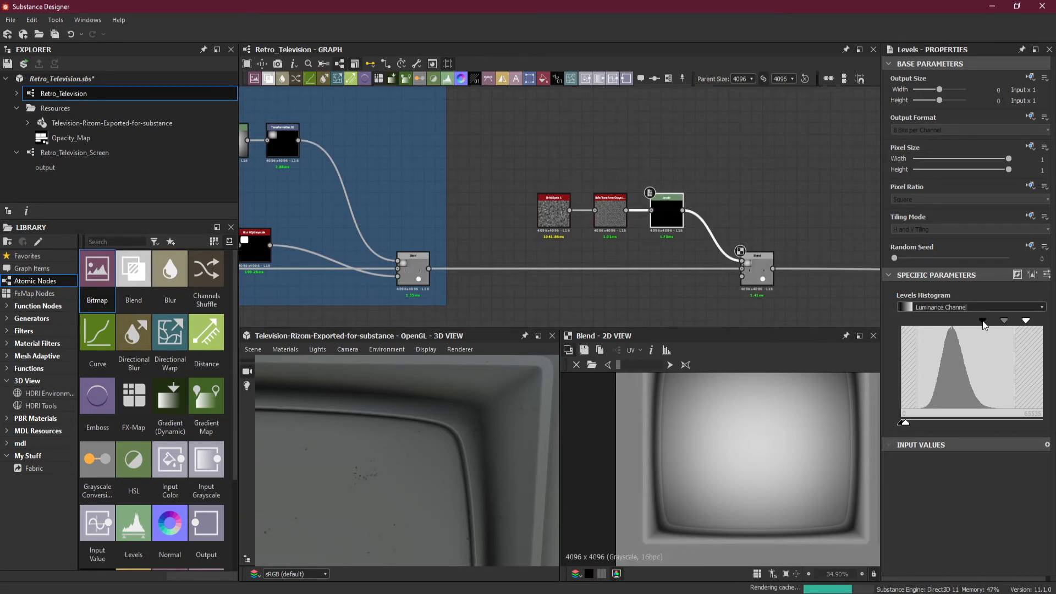
scroll(400, 437, down, 3)
alt+middle_drag(399, 437, 349, 454)
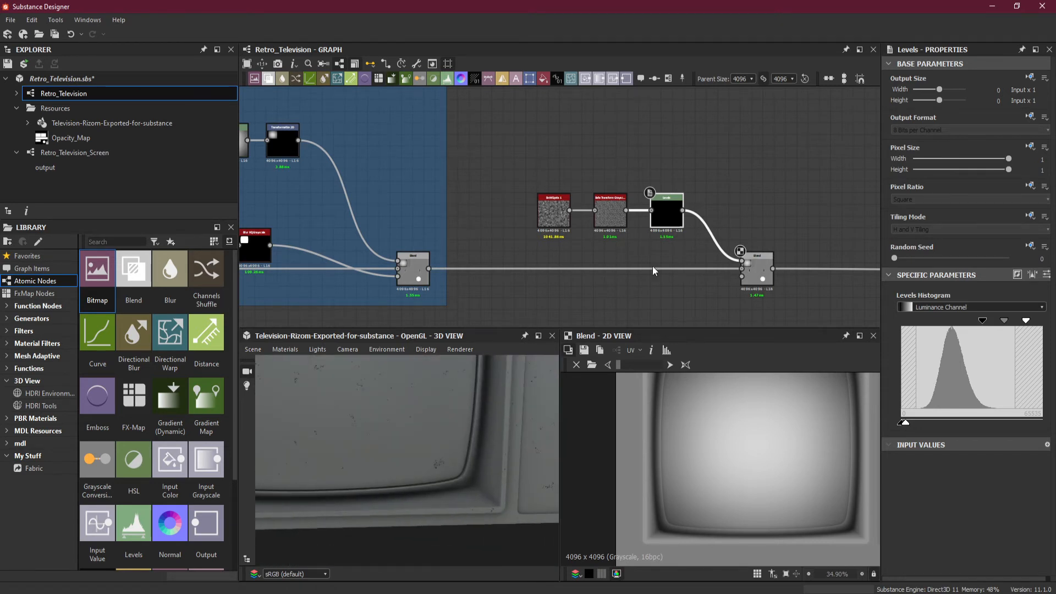
scroll(424, 442, down, 3)
middle_drag(424, 443, 482, 460)
drag(482, 460, 450, 451)
scroll(450, 451, down, 2)
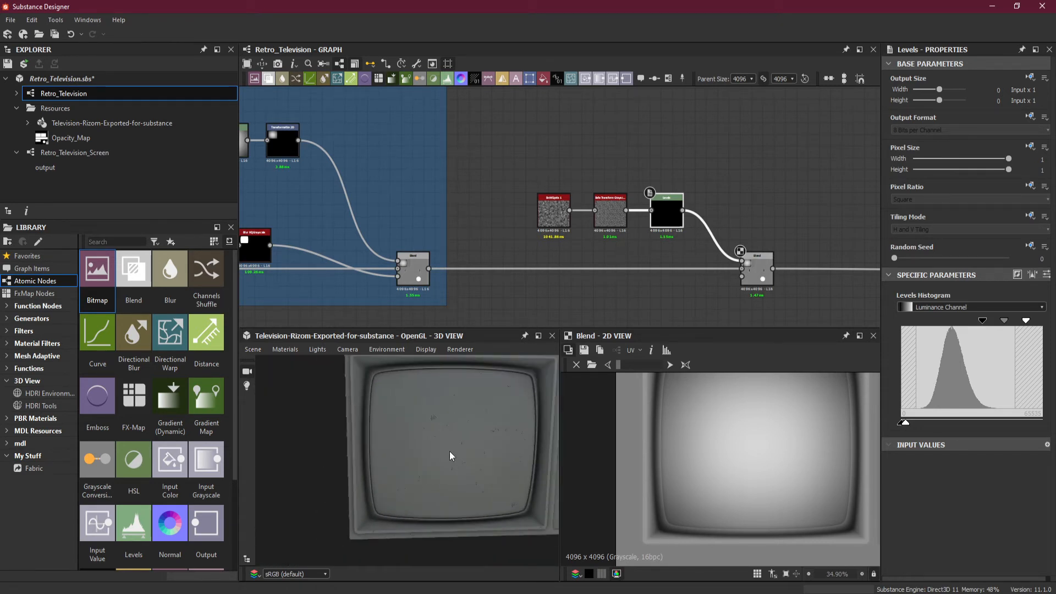
- Add a Blend node below the frames, with the Front Screen Frame Opacity Mask Levels output as its background
scroll(489, 243, down, 4)
middle_drag(421, 282, 537, 276)
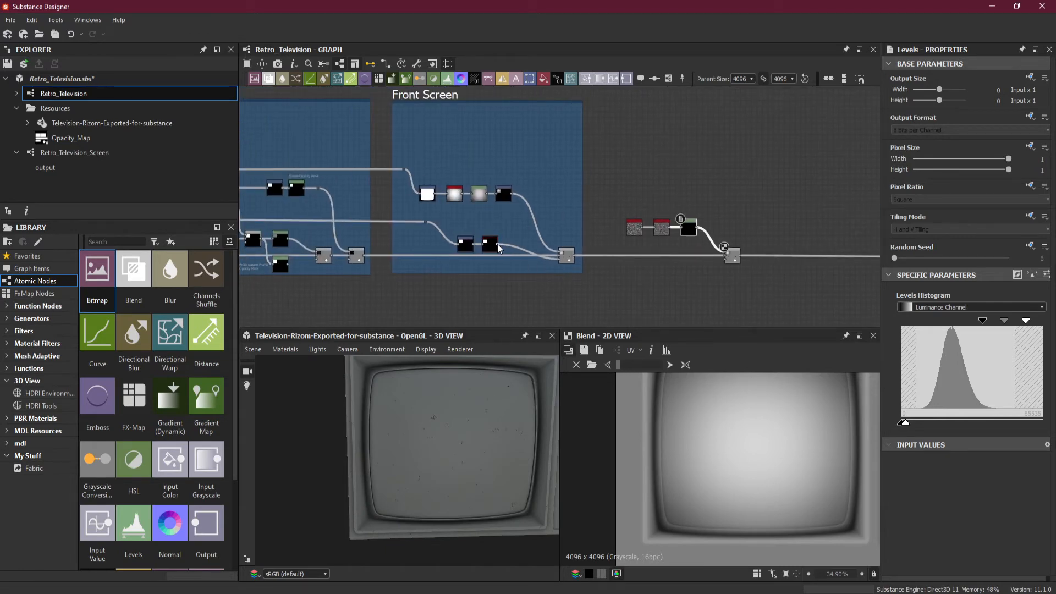
scroll(498, 247, up, 5)
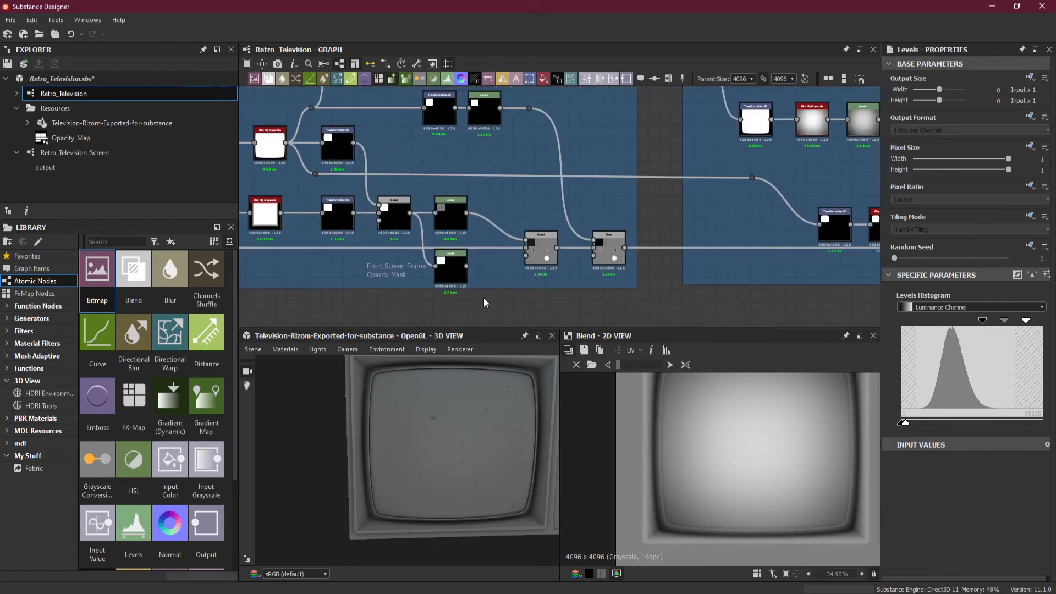
scroll(501, 295, down, 2)
middle_drag(500, 295, 499, 250)
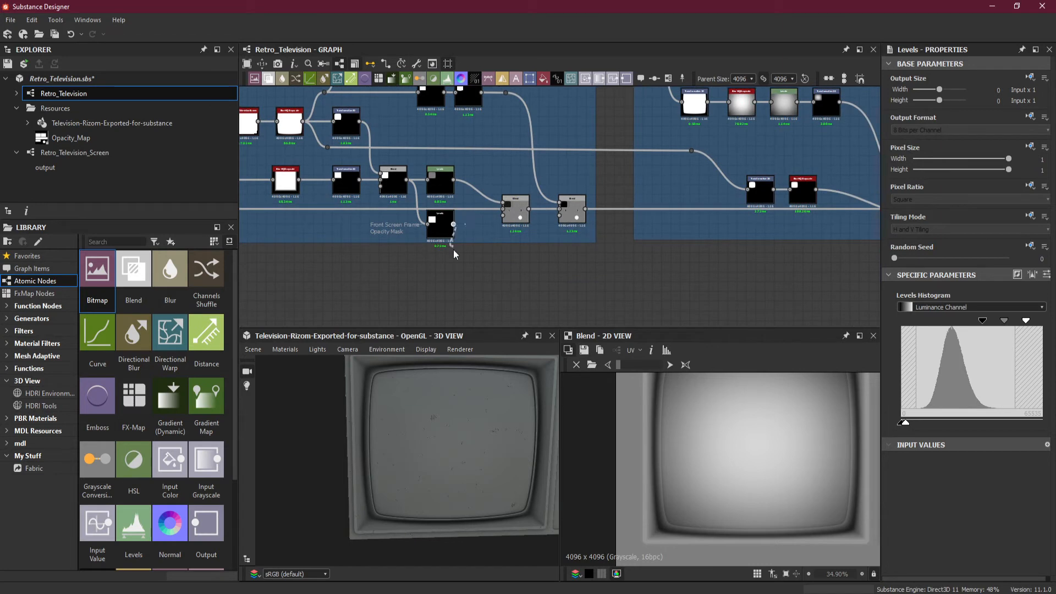
drag(453, 249, 480, 279)
drag(481, 282, 512, 288)
click(540, 273)
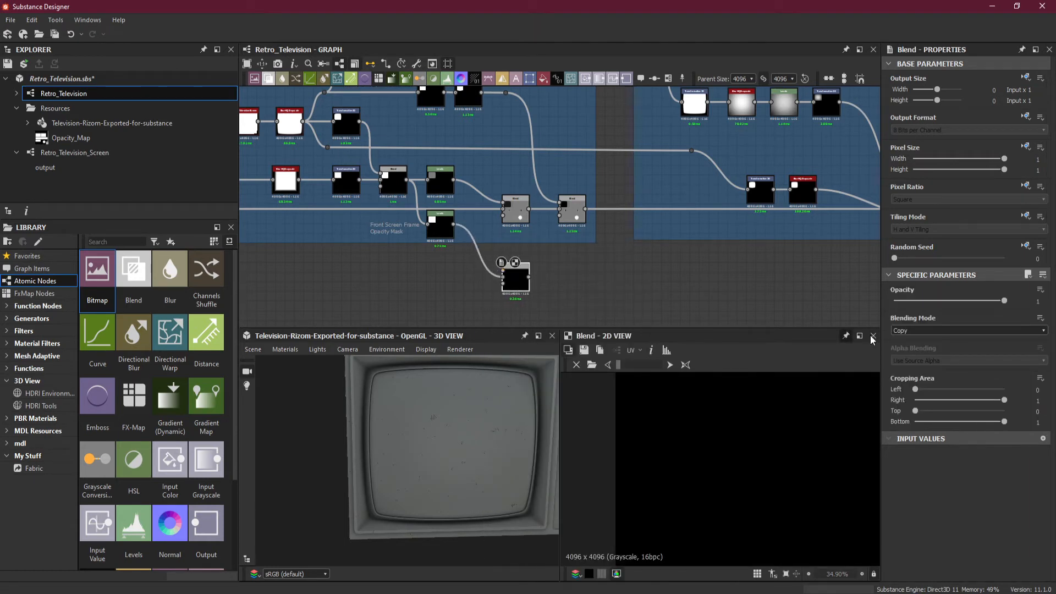
- Connect the Screen Opacity Mask to the new Blend node's foreground and set its blending mode to Subtract
middle_drag(489, 123, 531, 175)
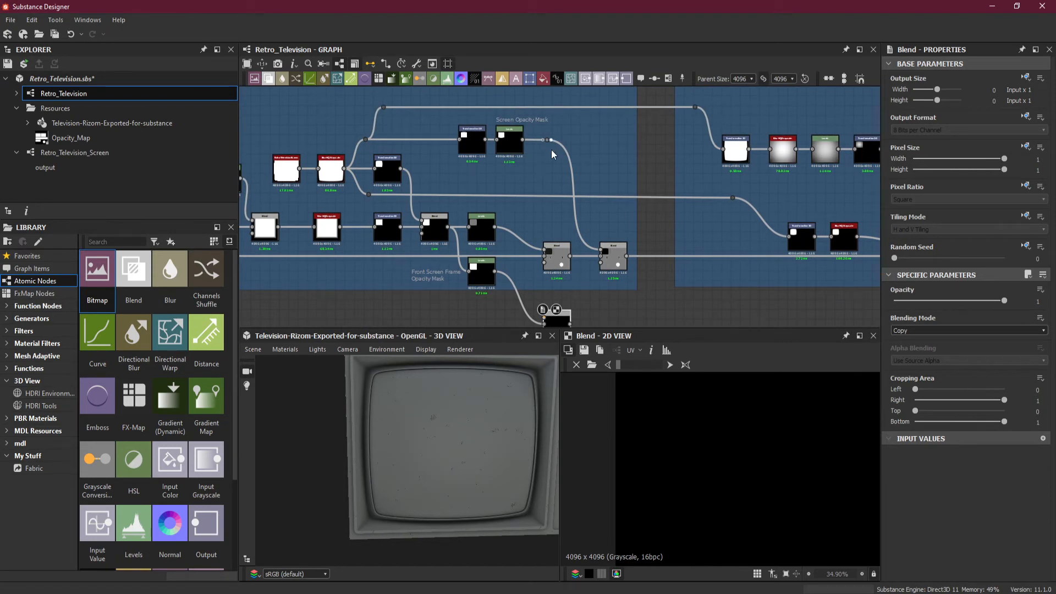
drag(561, 314, 606, 317)
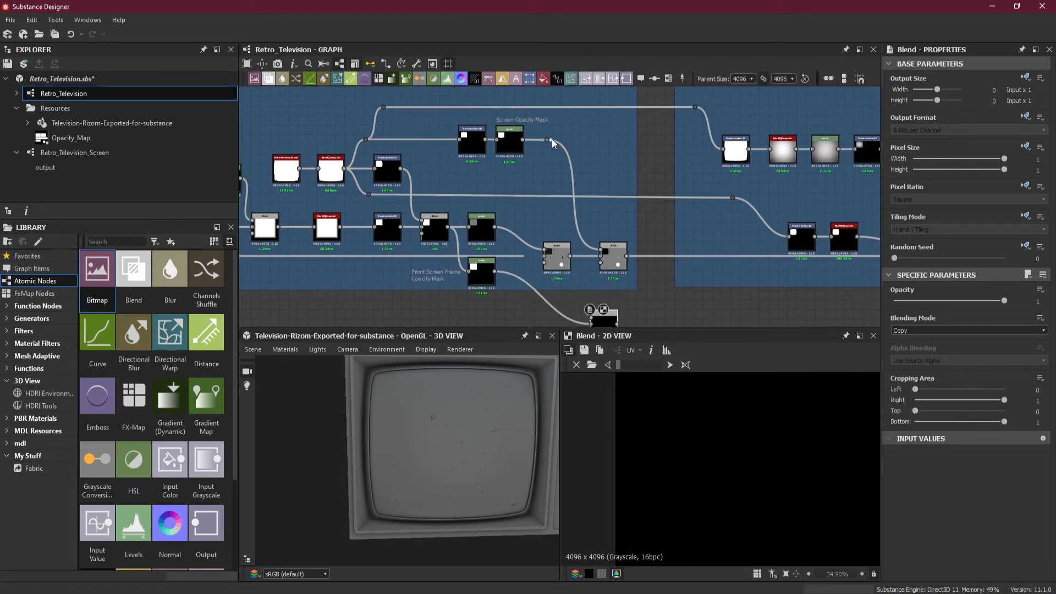
drag(547, 140, 593, 316)
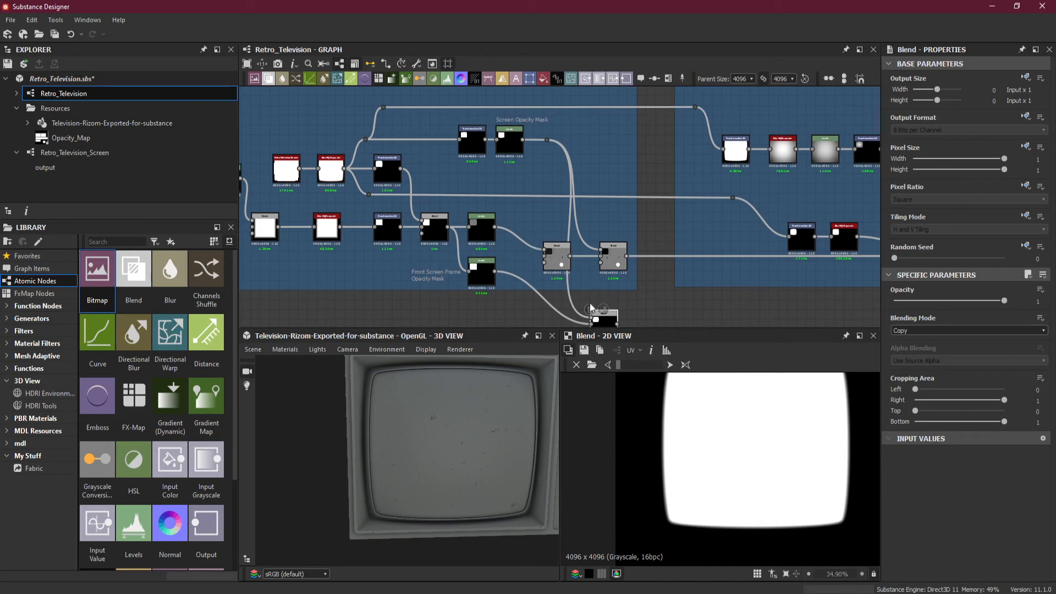
scroll(599, 260, up, 3)
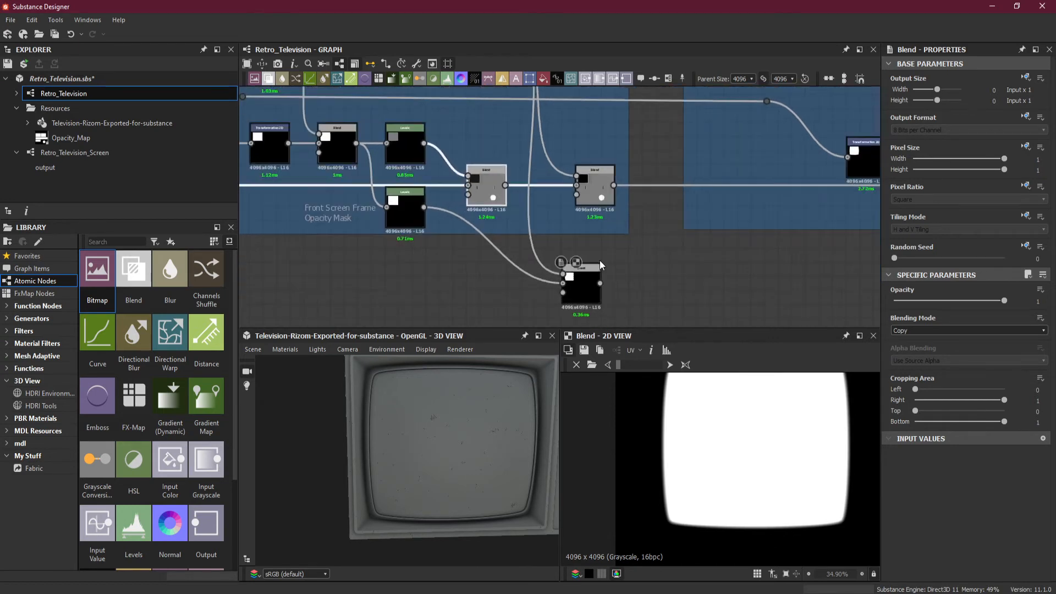
click(585, 290)
click(932, 330)
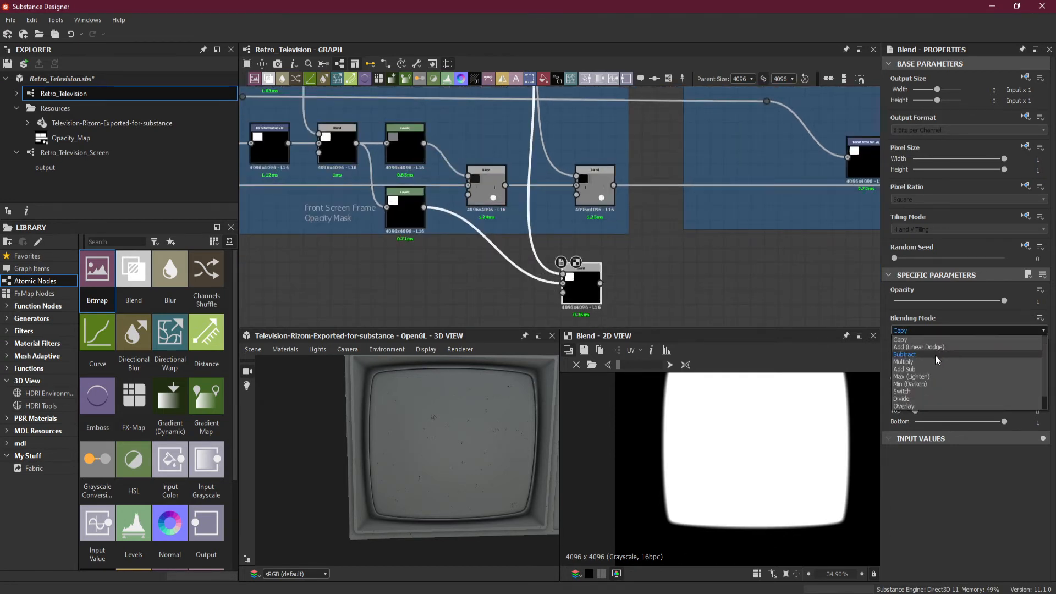
click(934, 355)
- Link the subtracted mask to the speck Blend's opacity input, route the wire through two aligned dots, and inspect the screen
scroll(645, 301, down, 5)
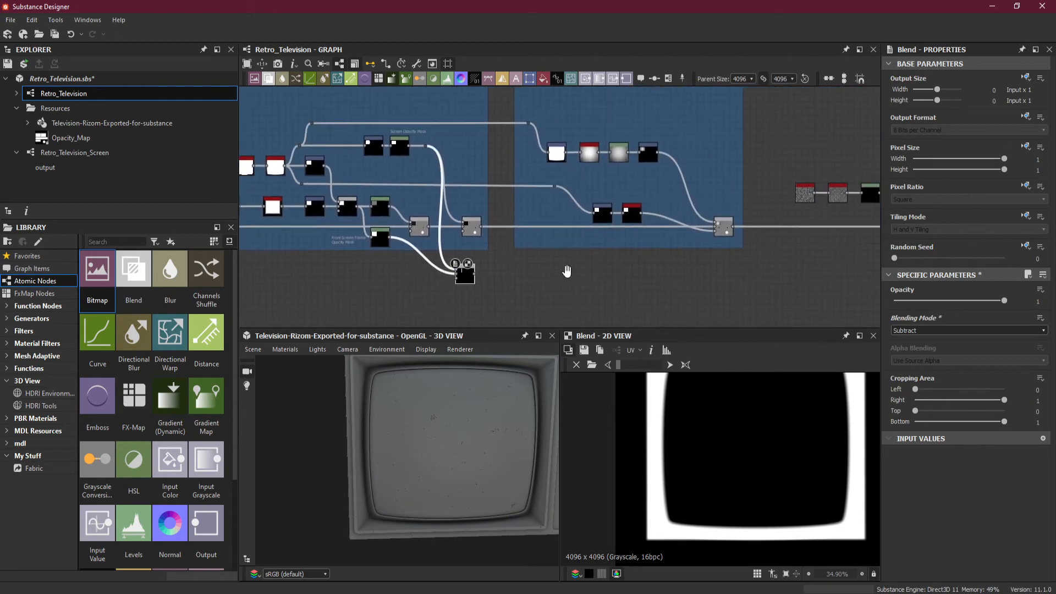
middle_drag(640, 267, 609, 281)
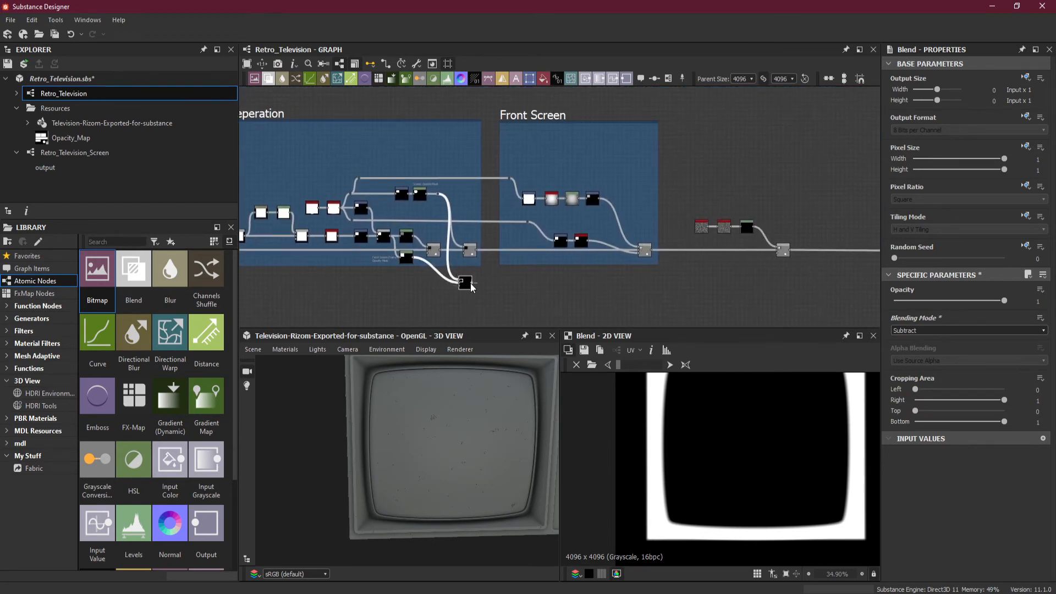
drag(470, 283, 701, 280)
alt+click(701, 280)
alt+click(749, 255)
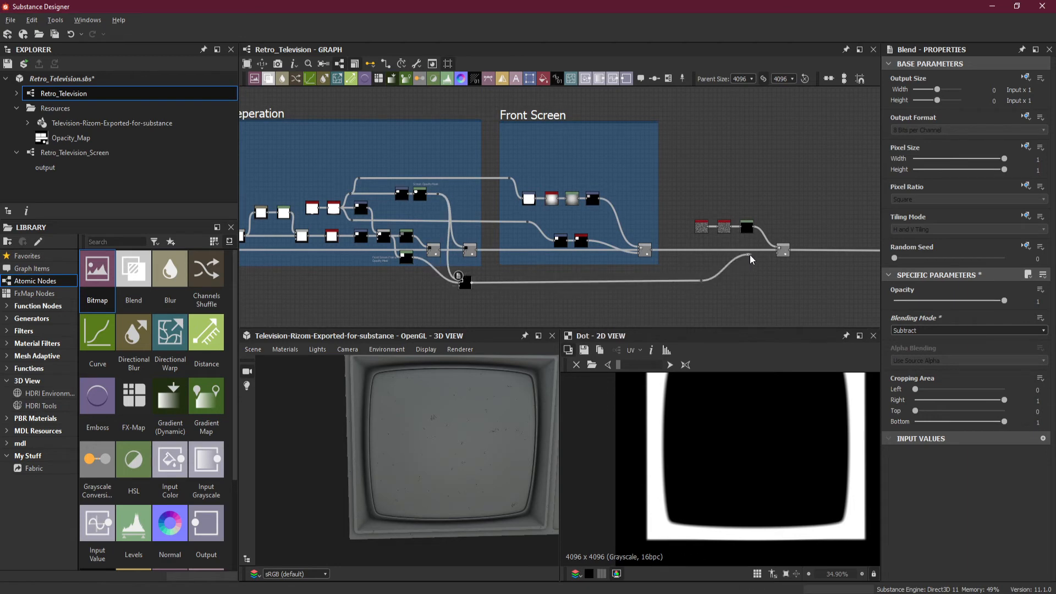
click(780, 254)
scroll(781, 253, up, 5)
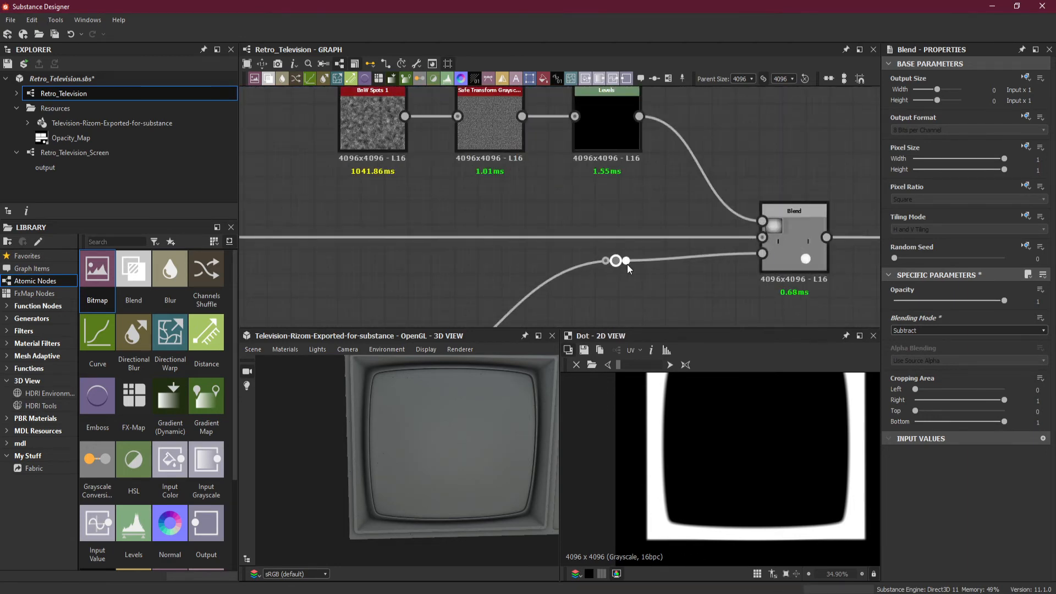
drag(628, 265, 627, 258)
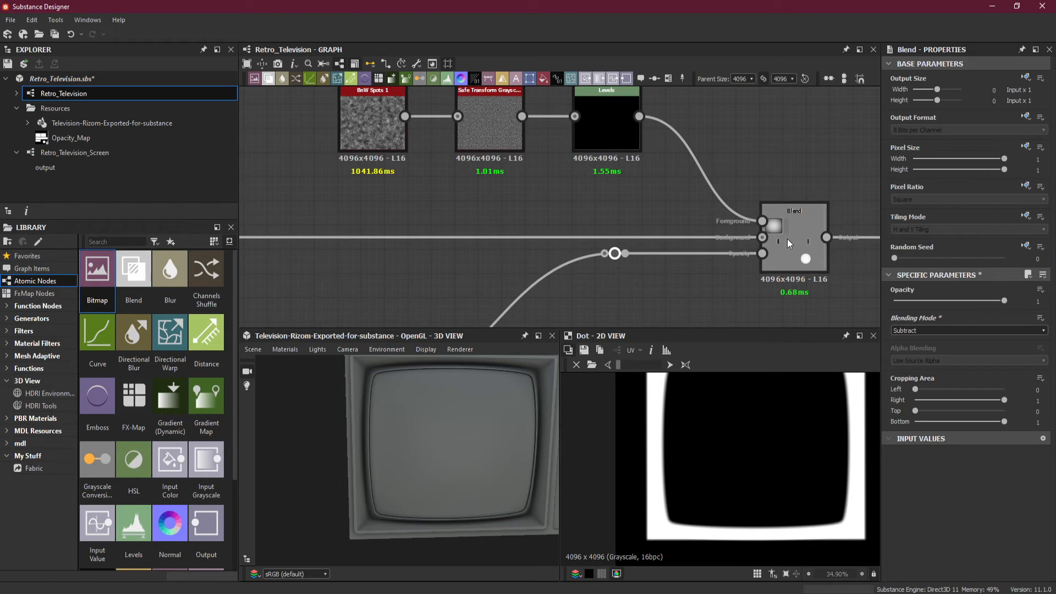
right_drag(270, 397, 364, 388)
middle_drag(364, 388, 421, 458)
right_drag(421, 457, 377, 482)
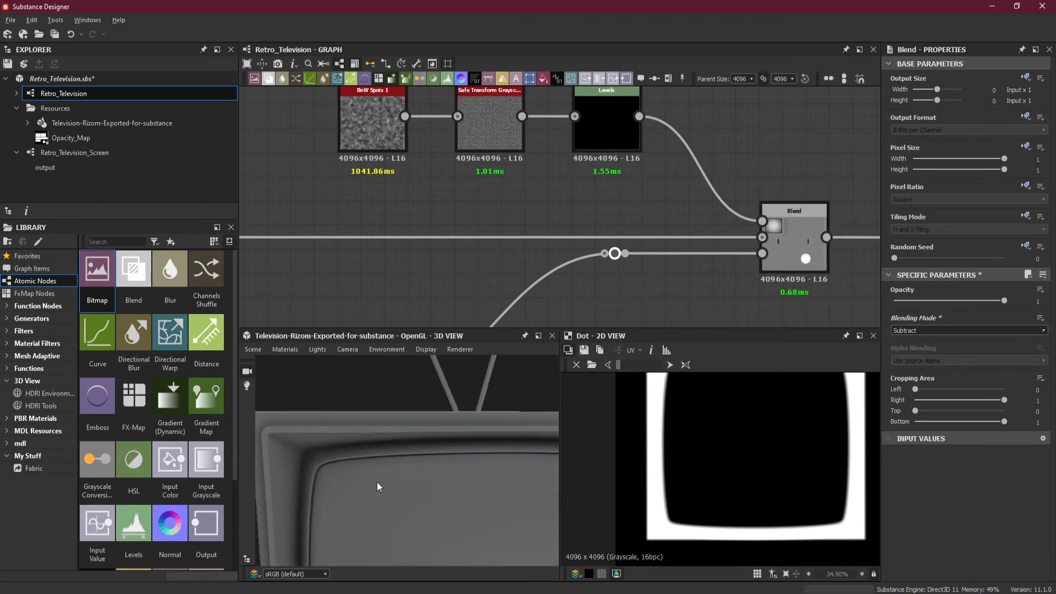
- Examine the television's screen corners, inner bezel and front frame in the 3D view to check where the specks are masked
middle_drag(378, 482, 269, 470)
right_drag(269, 470, 513, 428)
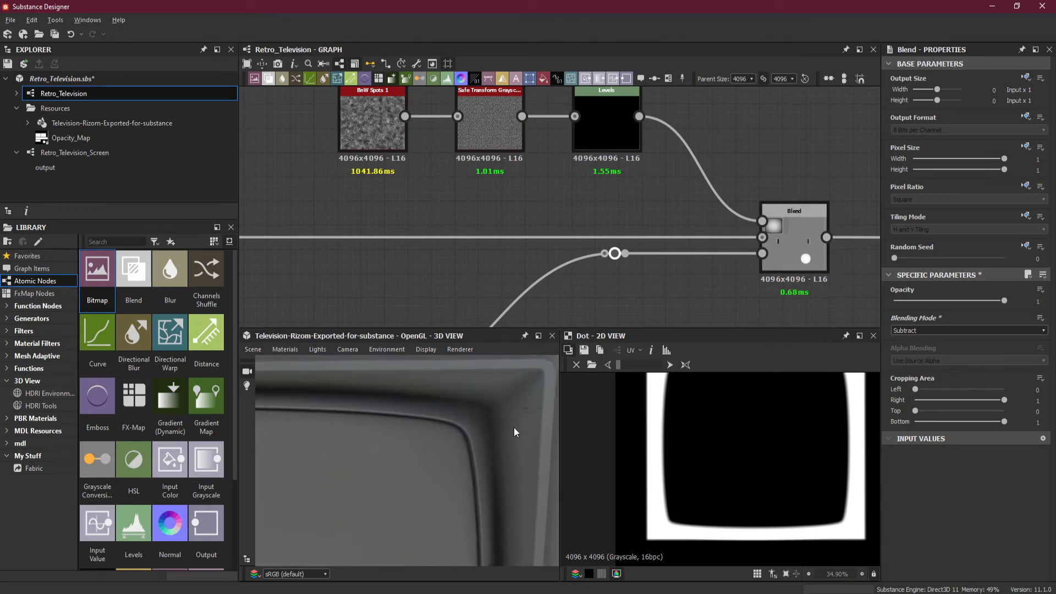
drag(514, 427, 494, 350)
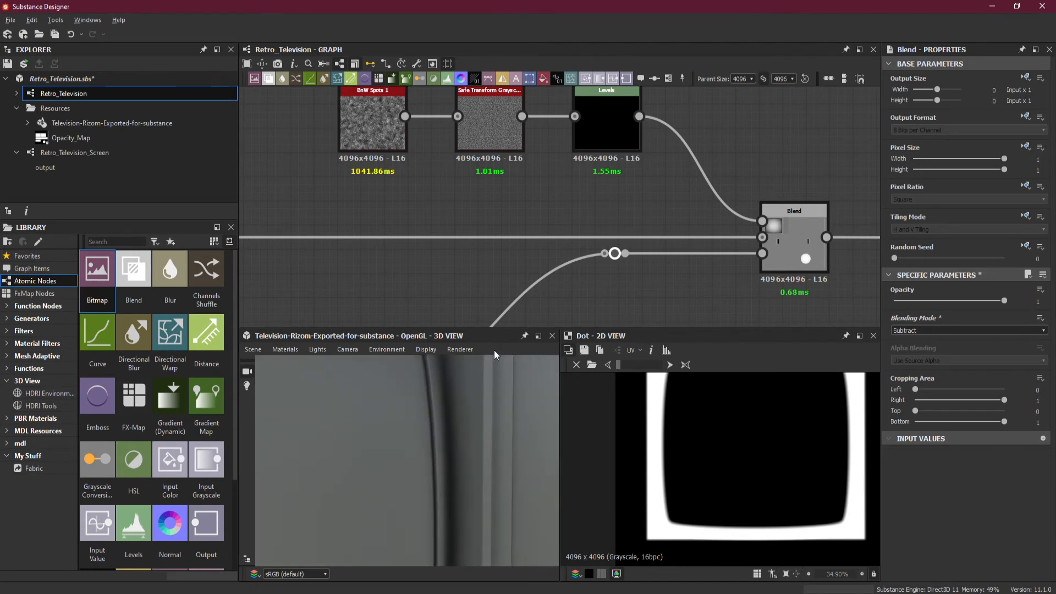
middle_drag(497, 495, 547, 497)
middle_drag(308, 489, 621, 480)
middle_drag(442, 479, 451, 547)
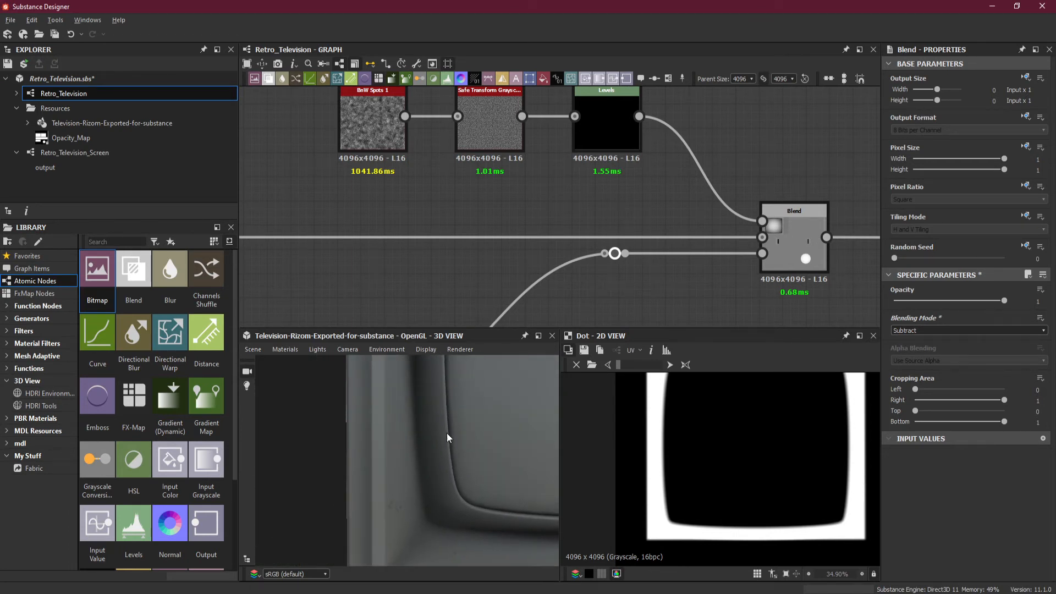
middle_drag(447, 438, 367, 491)
scroll(476, 482, down, 6)
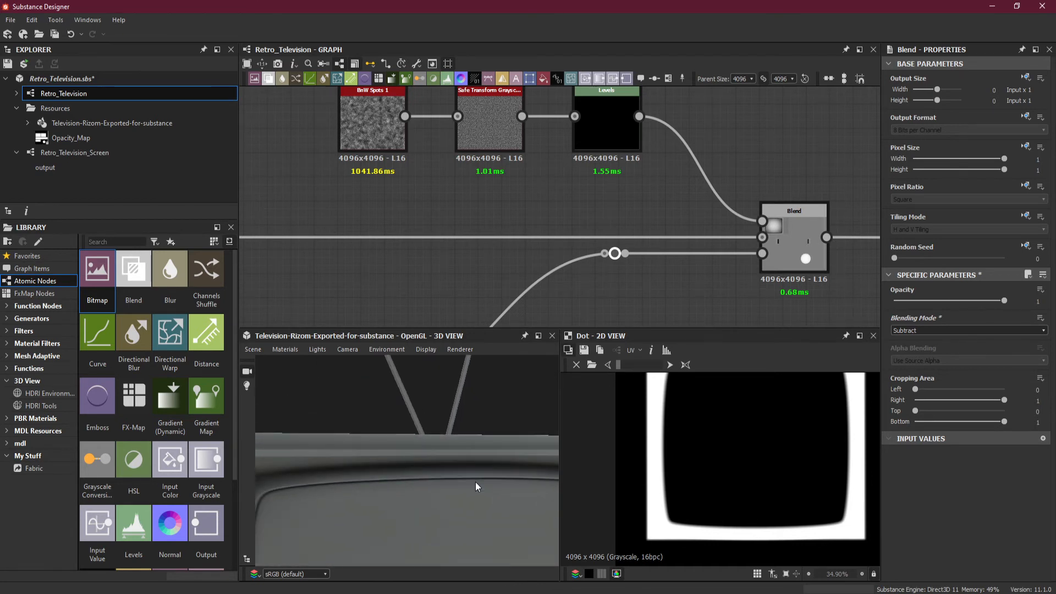
drag(478, 504, 461, 478)
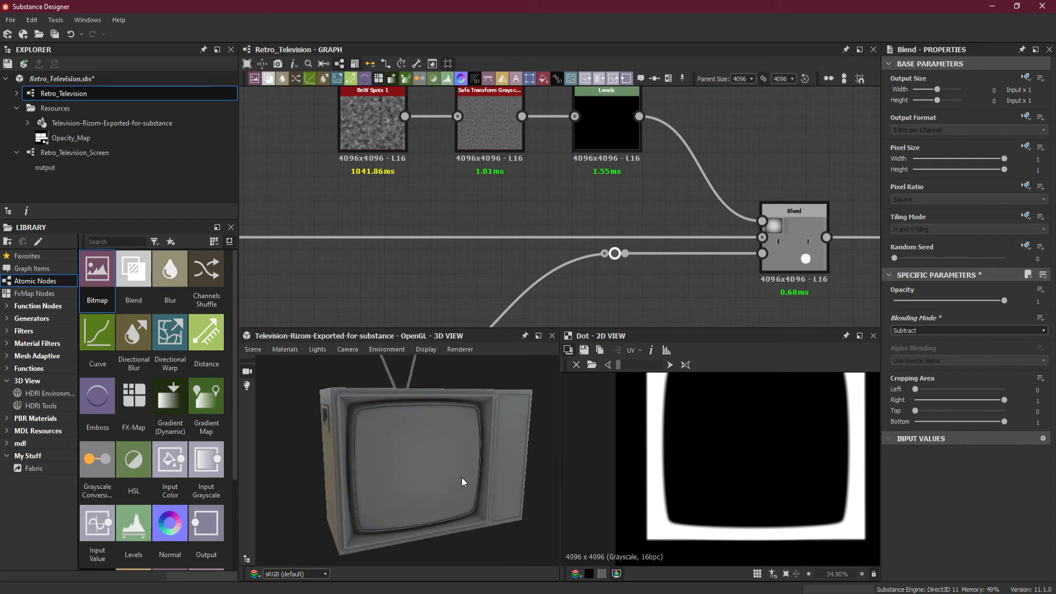
right_drag(461, 477, 519, 502)
middle_drag(519, 502, 528, 479)
drag(528, 480, 432, 505)
- Add a frame around the speck noise nodes and their Blend, and extend its upper edge to about the Front Screen frame's height
scroll(487, 461, down, 3)
scroll(560, 263, down, 3)
scroll(560, 262, down, 4)
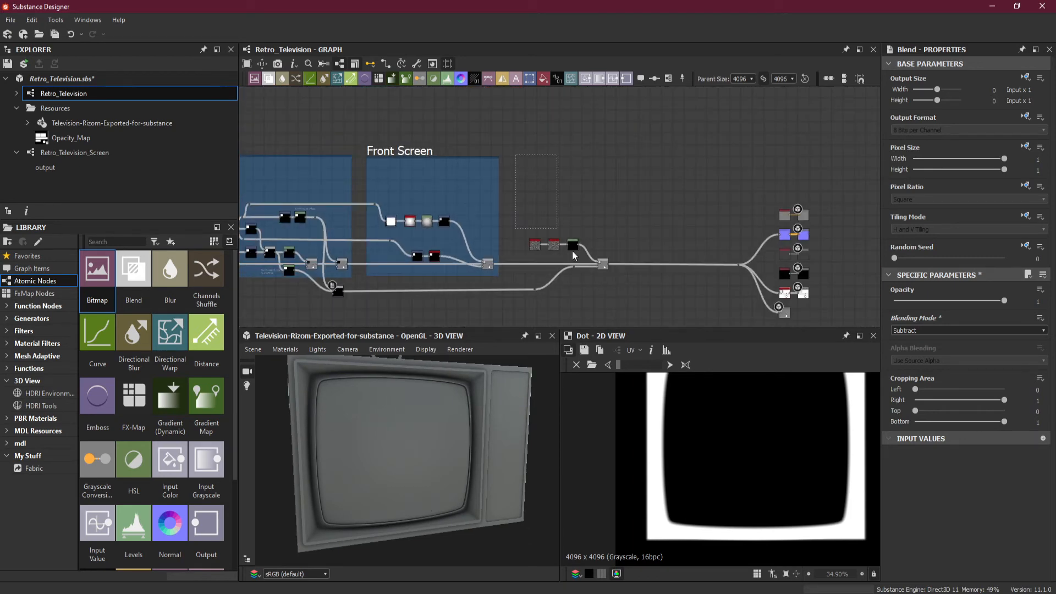
click(603, 264)
right_click(603, 263)
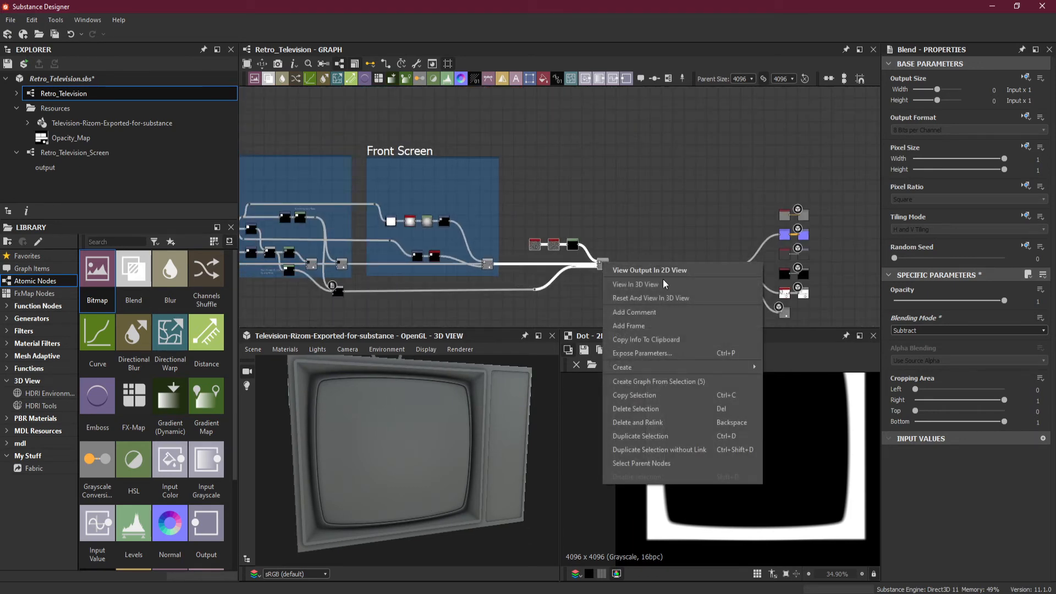
click(655, 326)
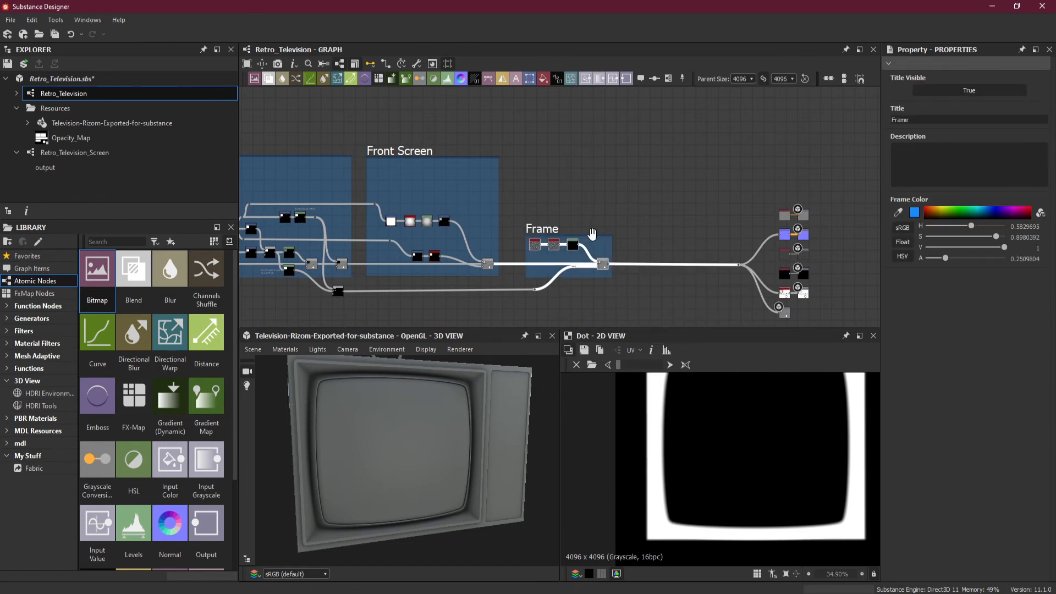
scroll(592, 233, up, 3)
drag(589, 237, 586, 103)
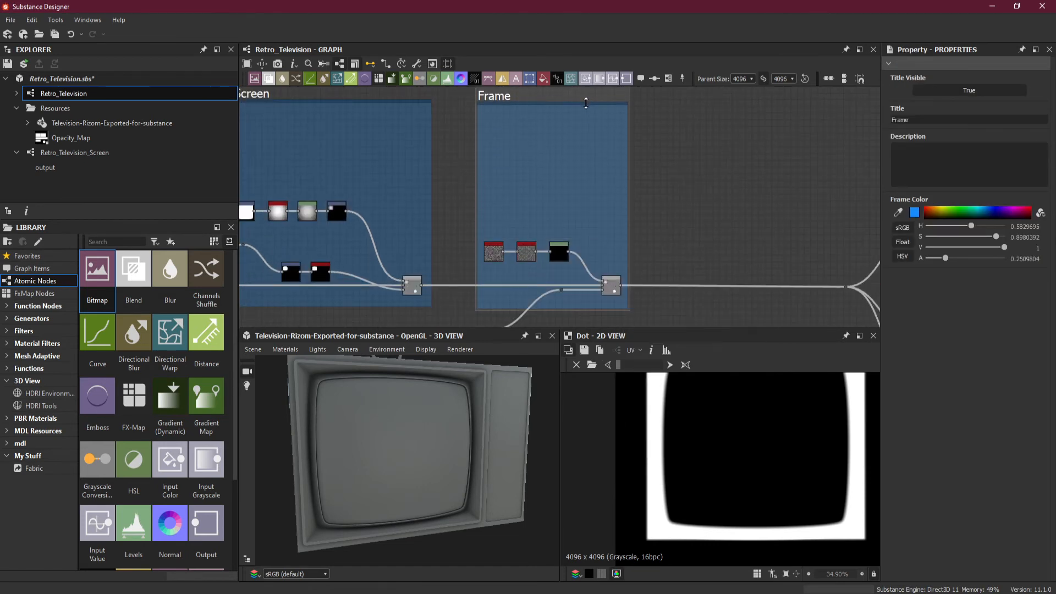
scroll(600, 168, down, 3)
middle_drag(585, 165, 651, 209)
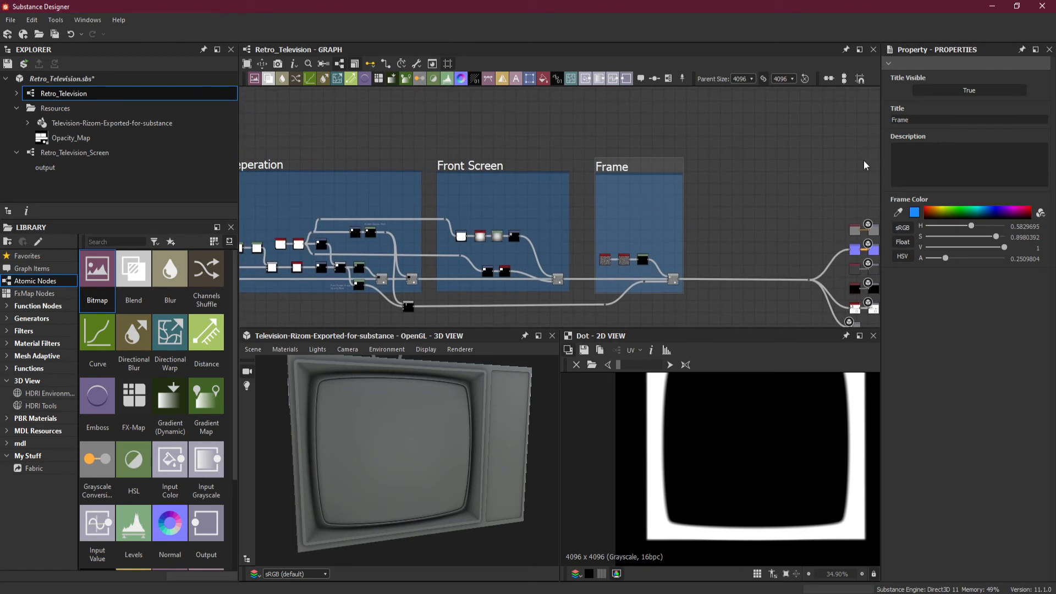
- Title the new frame "Front Panel Dents"
drag(920, 119, 882, 124)
text(Fr)
key(Return)
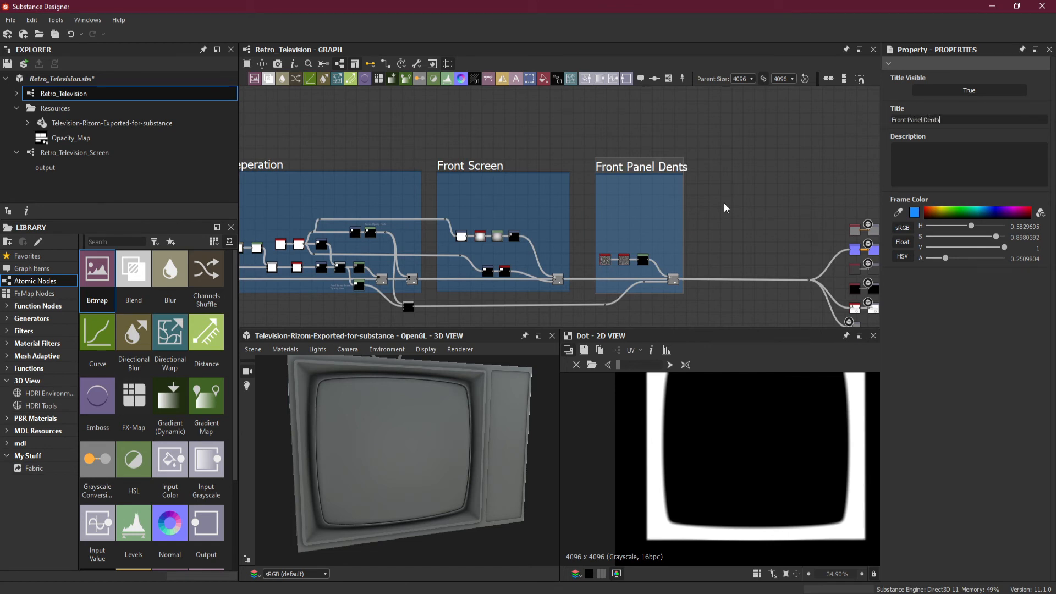
- Examine the dents up close around the front panel's upper corner and inner bezel in the 3D view
drag(539, 382, 395, 481)
right_drag(457, 441, 499, 418)
middle_drag(499, 418, 445, 437)
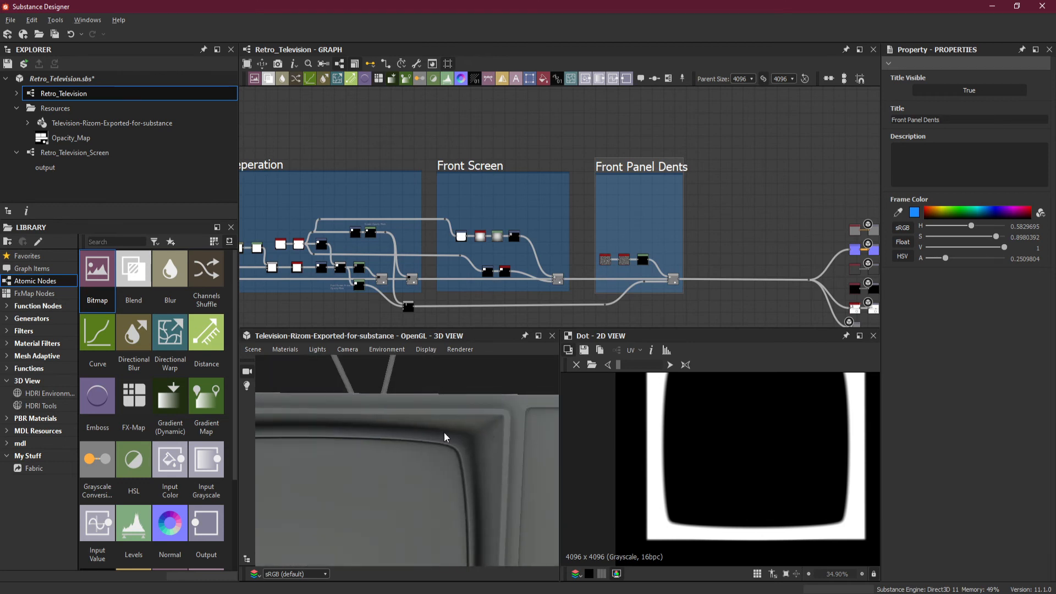
right_drag(445, 438, 510, 434)
middle_drag(510, 431, 469, 433)
right_drag(478, 428, 494, 423)
drag(509, 450, 468, 456)
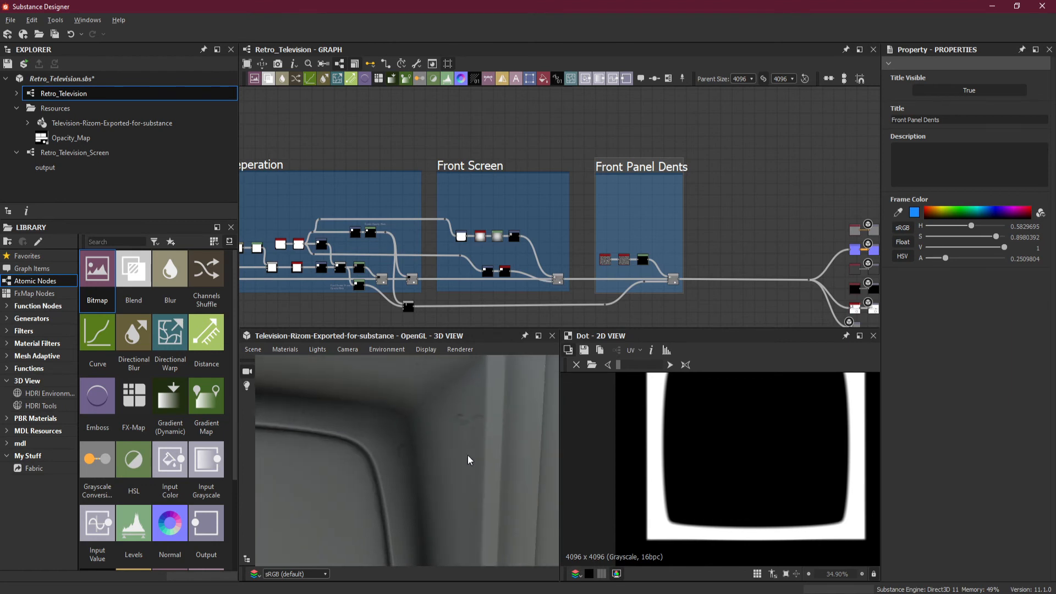
drag(394, 444, 432, 440)
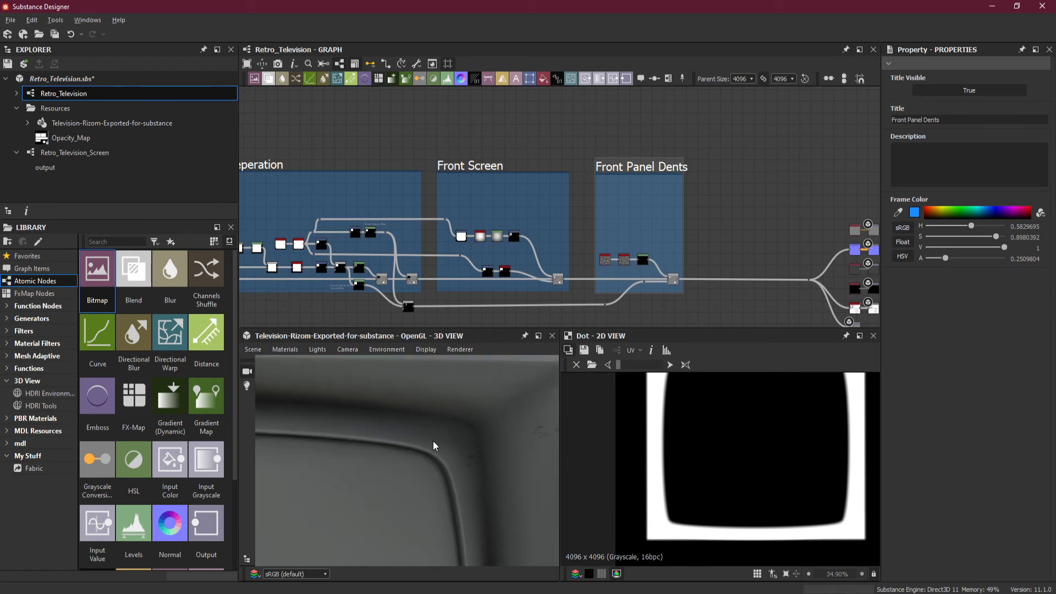
- Select the Levels node in the Front Panel Dents frame to show its histogram settings
scroll(513, 233, up, 7)
scroll(709, 255, down, 4)
middle_drag(807, 280, 619, 204)
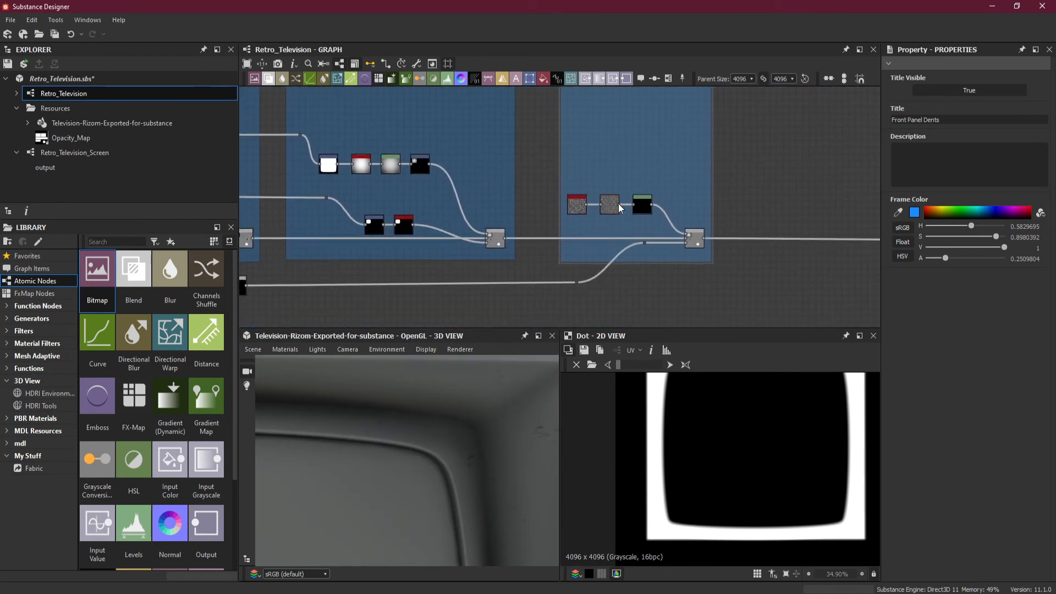
scroll(618, 204, up, 5)
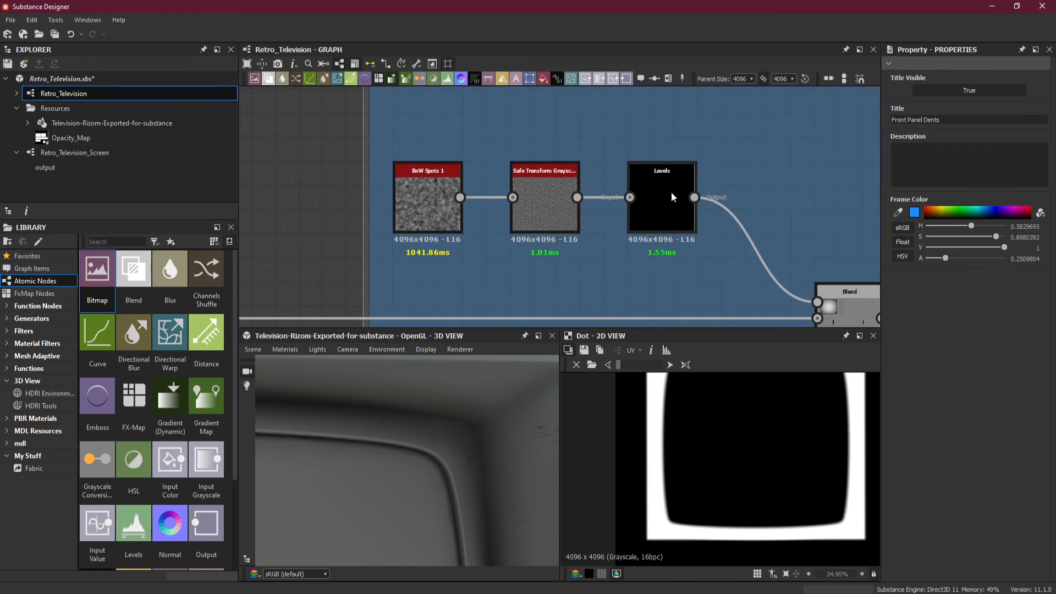
click(671, 192)
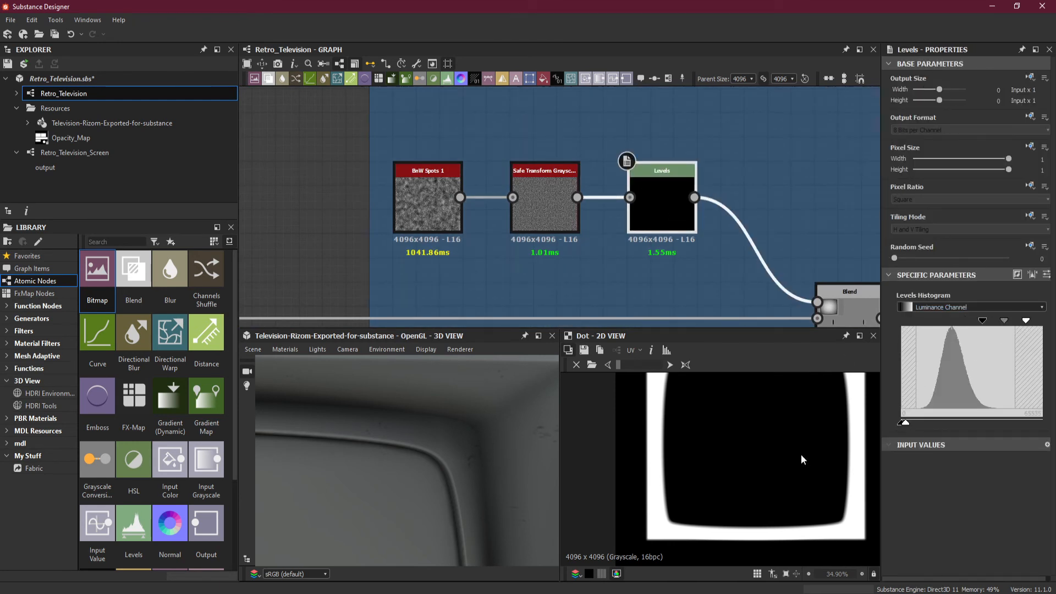
- Review the dents on the television's front panel in the 3D view, both close up and on the whole model
drag(476, 467, 450, 482)
scroll(461, 454, up, 5)
scroll(429, 484, down, 3)
drag(485, 487, 433, 491)
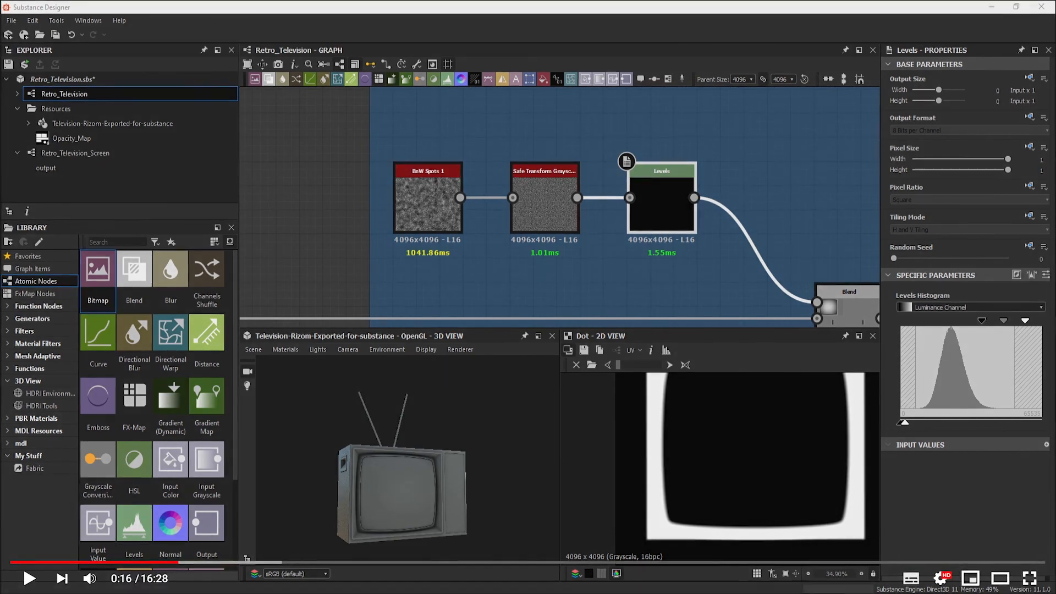
key(Escape)
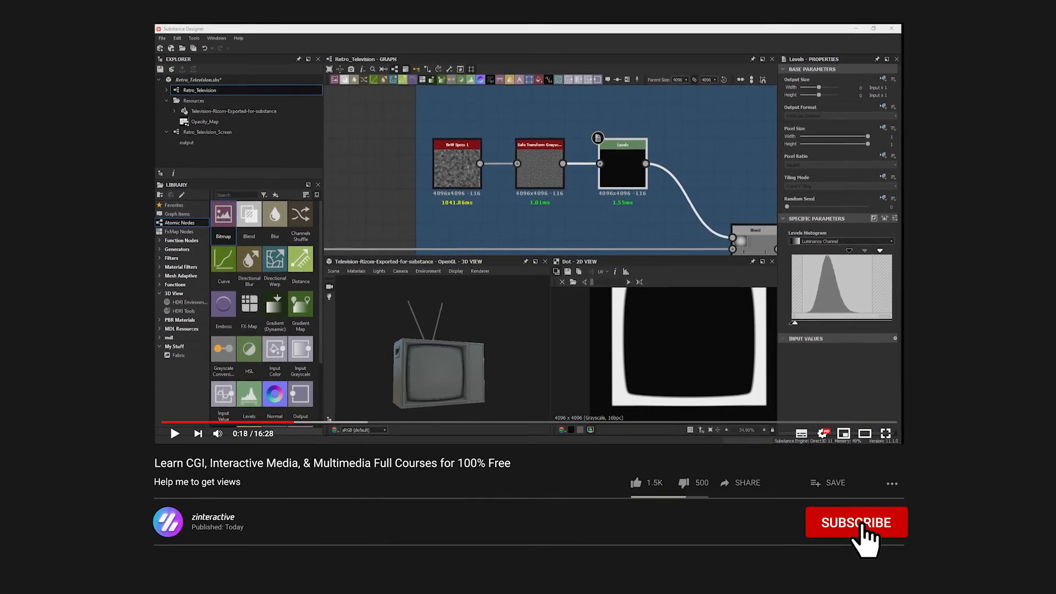
click(867, 528)
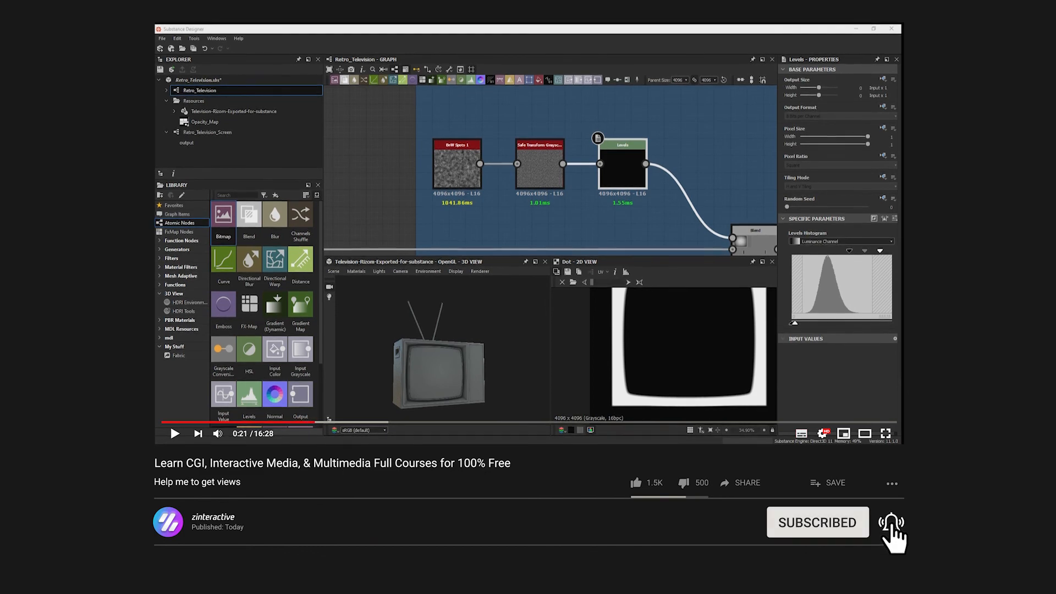